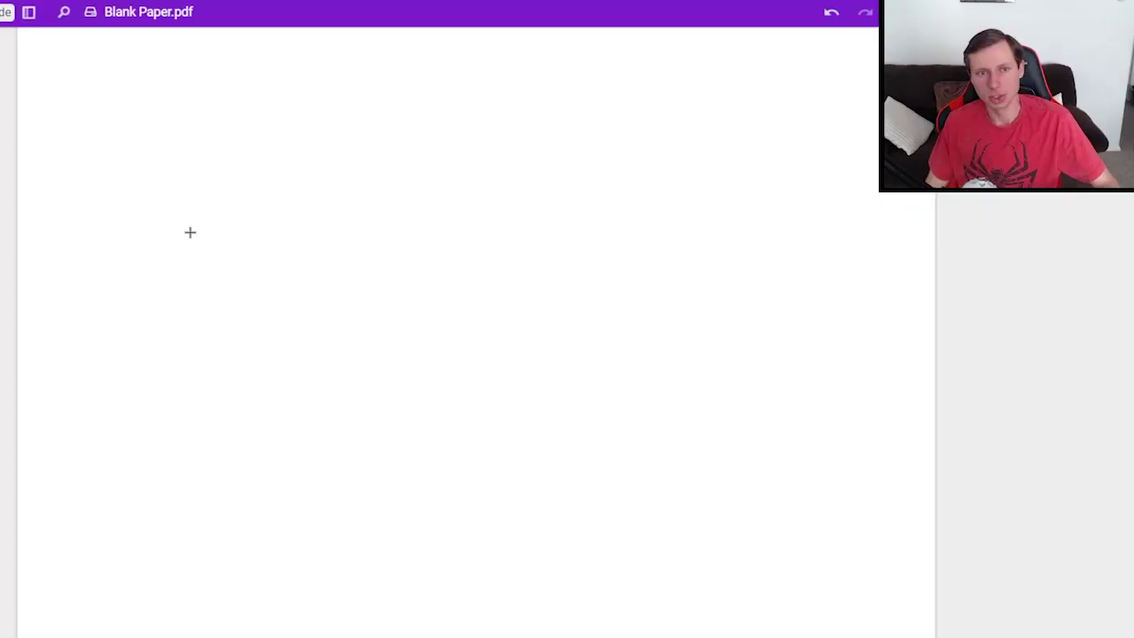
- Draw the battery symbol and wire three parallel resistor branches across the page
drag(117, 231, 260, 230)
mouse_move(162, 258)
mouse_down()
mouse_move(185, 227)
mouse_move(193, 144)
mouse_move(408, 145)
mouse_move(406, 356)
mouse_move(179, 365)
mouse_move(178, 262)
mouse_up()
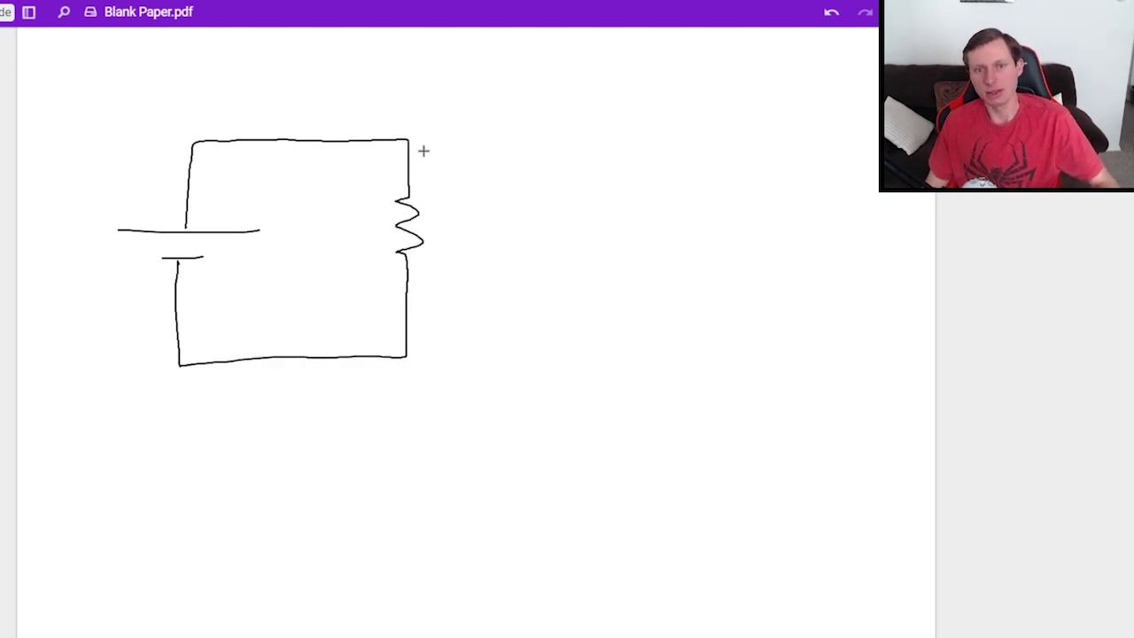
drag(410, 140, 543, 137)
mouse_move(544, 177)
mouse_down()
mouse_move(535, 229)
mouse_move(536, 357)
mouse_move(417, 357)
mouse_up()
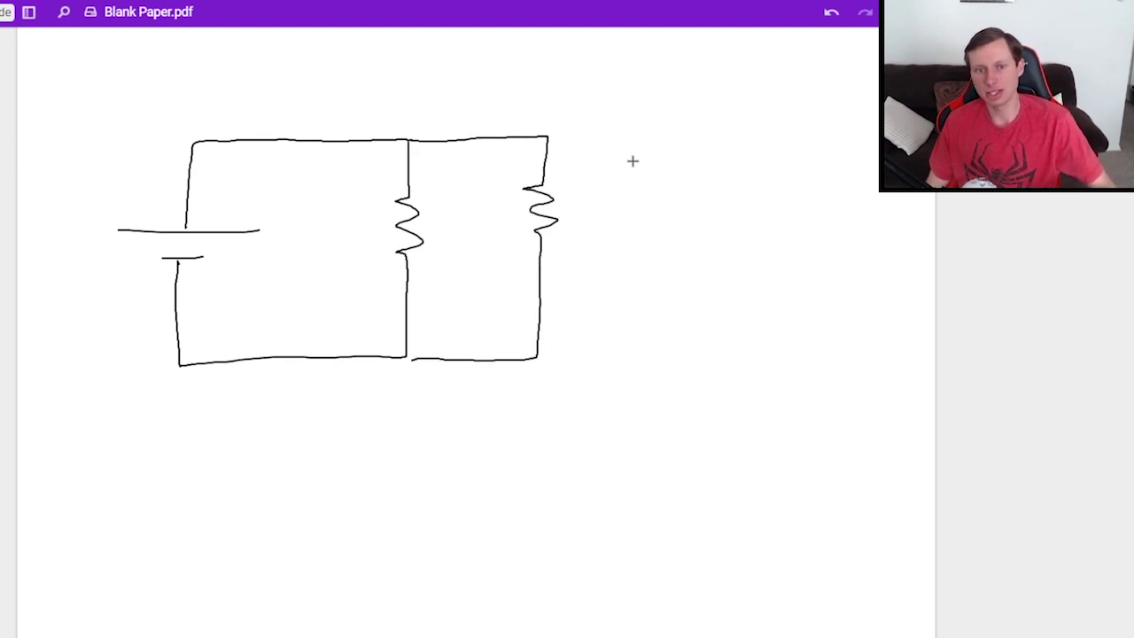
mouse_move(545, 135)
mouse_down()
mouse_move(665, 129)
mouse_move(677, 184)
mouse_move(657, 207)
mouse_move(681, 233)
mouse_move(665, 251)
mouse_move(667, 344)
mouse_move(634, 357)
mouse_move(536, 358)
mouse_up()
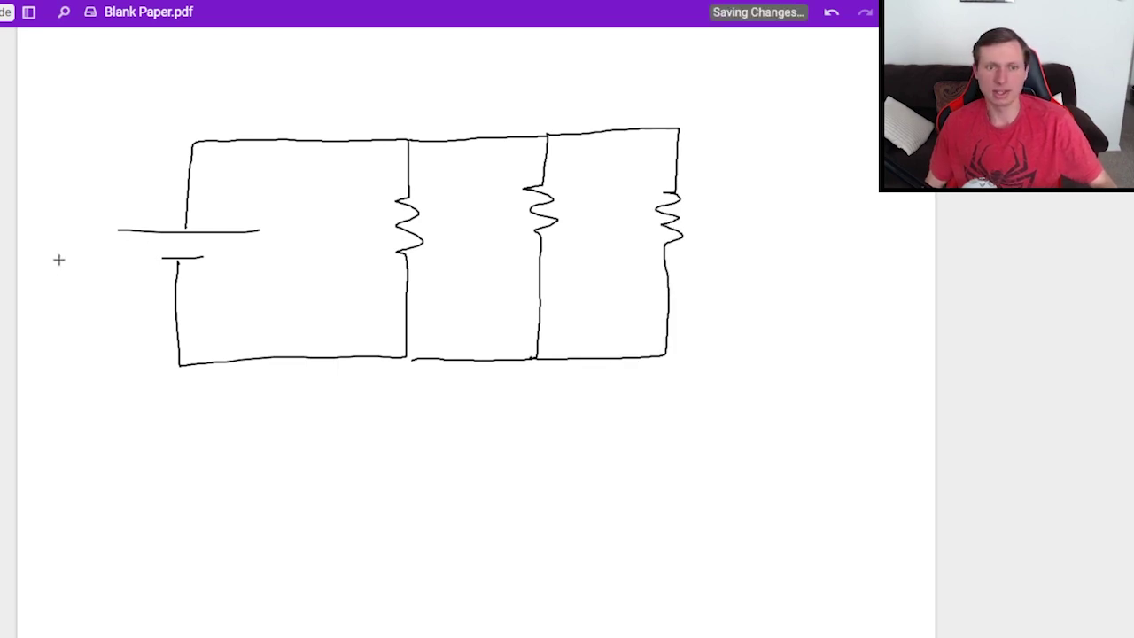
- Label the battery 100V and the resistors 4Ω, 8Ω and 8Ω
mouse_move(30, 229)
mouse_down()
mouse_move(30, 259)
mouse_move(44, 228)
mouse_up()
mouse_move(68, 232)
mouse_down()
mouse_move(62, 250)
mouse_move(70, 233)
mouse_up()
drag(79, 223, 96, 213)
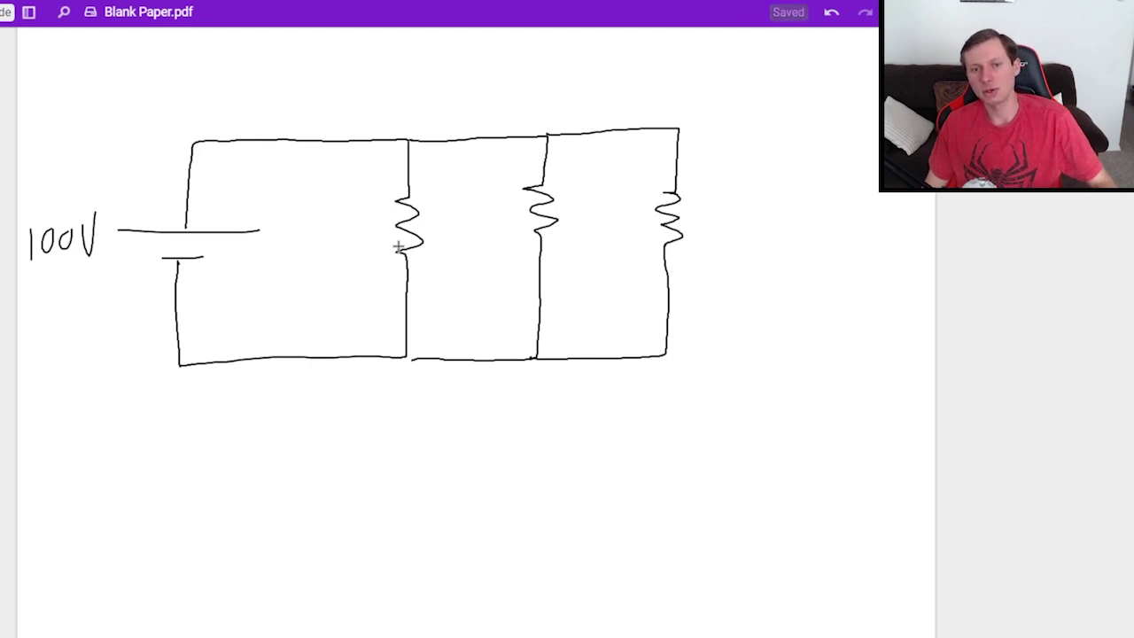
drag(311, 247, 325, 258)
mouse_move(322, 246)
mouse_down()
mouse_move(323, 275)
mouse_move(373, 264)
mouse_up()
mouse_move(483, 239)
mouse_down()
mouse_move(489, 266)
mouse_move(540, 264)
mouse_up()
mouse_move(720, 227)
mouse_down()
mouse_move(713, 259)
mouse_move(785, 262)
mouse_up()
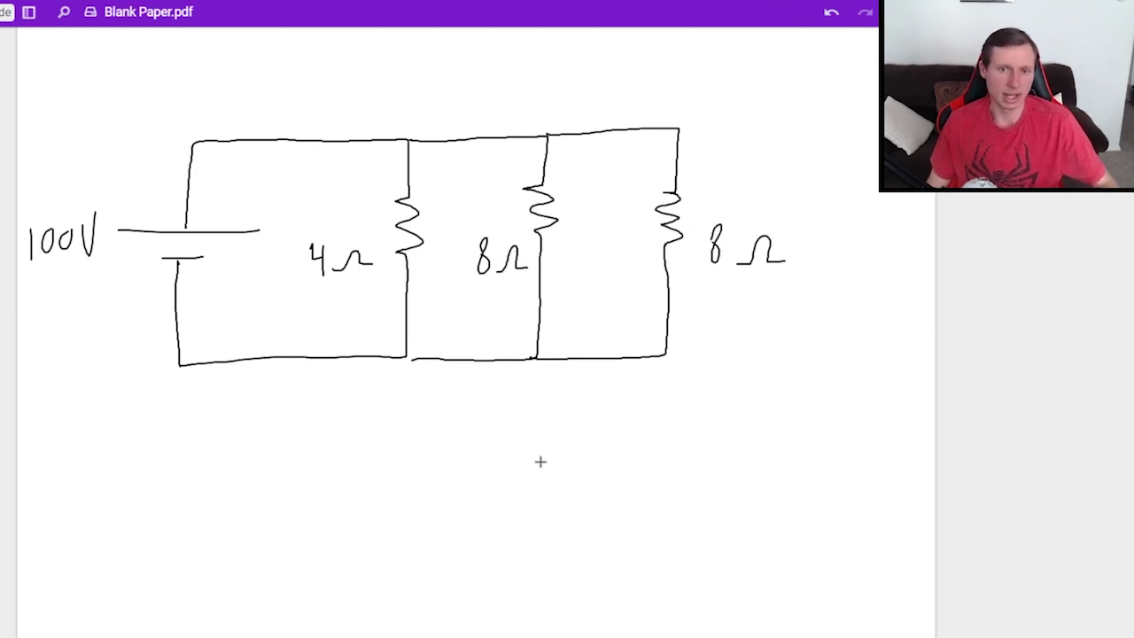
- Handwrite 'Find everything' under the diagram and loop all three resistors together
drag(383, 436, 381, 492)
mouse_move(384, 435)
mouse_down()
mouse_move(412, 433)
mouse_move(404, 461)
mouse_up()
click(429, 450)
mouse_move(427, 471)
mouse_down()
mouse_move(426, 486)
mouse_move(555, 478)
mouse_up()
mouse_move(562, 457)
mouse_down()
mouse_move(590, 455)
mouse_move(608, 478)
mouse_up()
mouse_move(616, 456)
mouse_down()
mouse_move(617, 479)
mouse_move(638, 461)
mouse_up()
drag(634, 461, 636, 507)
drag(680, 432, 681, 478)
drag(666, 453, 693, 452)
mouse_move(699, 420)
mouse_down()
mouse_move(700, 477)
mouse_move(716, 478)
mouse_up()
mouse_move(727, 463)
mouse_down()
mouse_move(728, 479)
mouse_move(768, 475)
mouse_move(764, 503)
mouse_up()
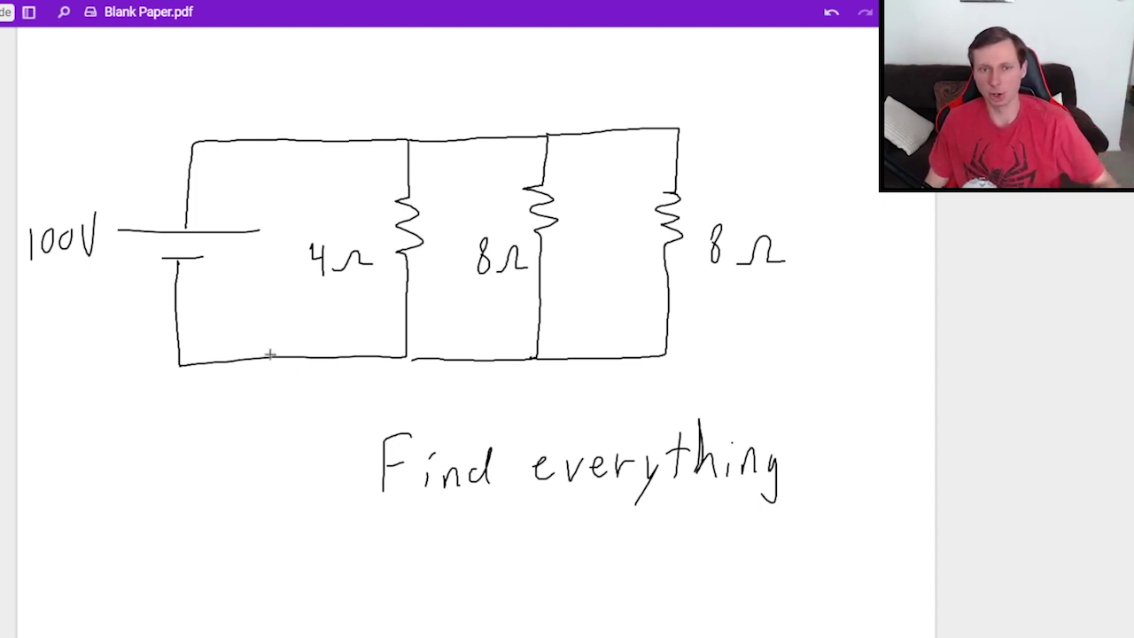
mouse_move(371, 215)
mouse_down()
mouse_move(321, 210)
mouse_move(370, 209)
mouse_up()
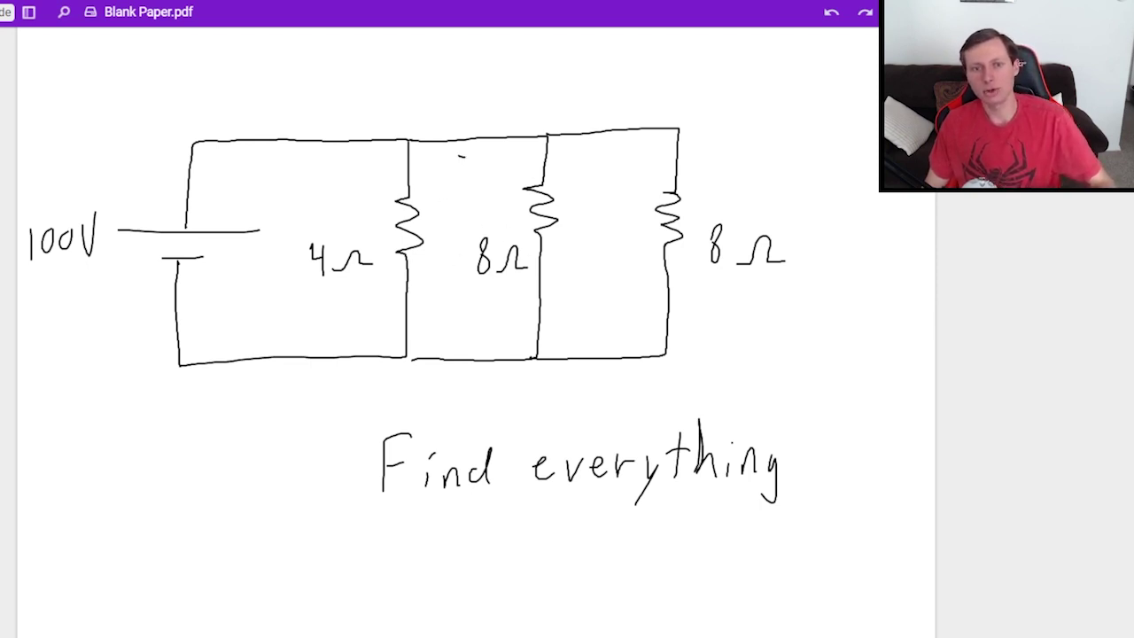
mouse_move(461, 156)
mouse_down()
mouse_move(255, 285)
mouse_move(785, 301)
mouse_move(367, 184)
mouse_up()
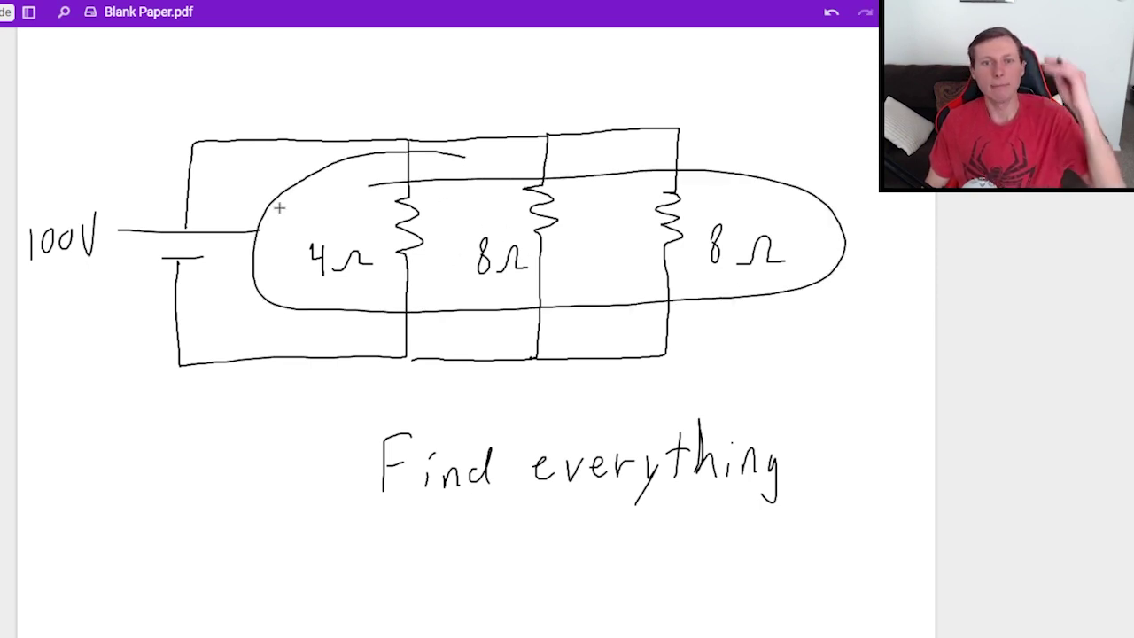
key(ctrl+z)
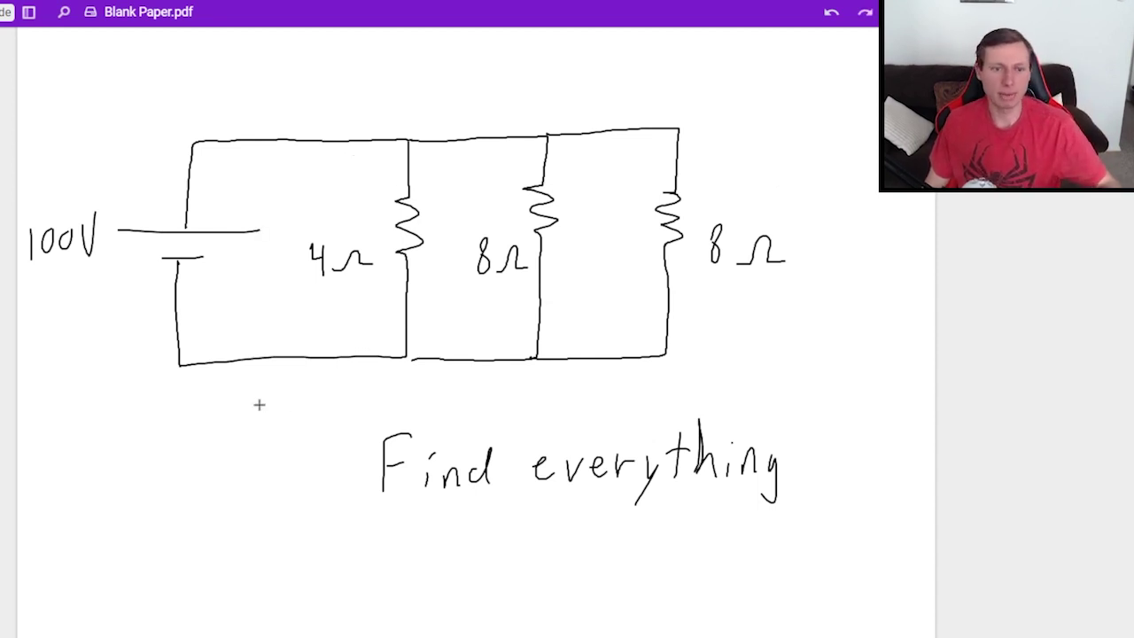
click(10, 460)
click(13, 524)
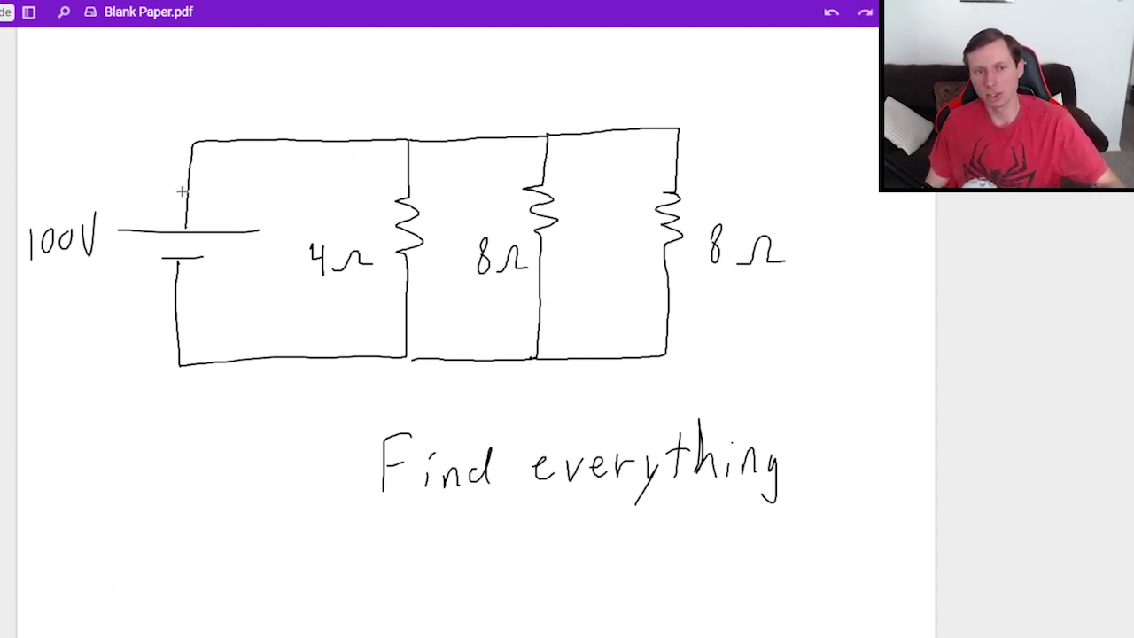
mouse_move(175, 137)
mouse_down()
mouse_move(173, 206)
mouse_move(319, 85)
mouse_move(383, 98)
mouse_up()
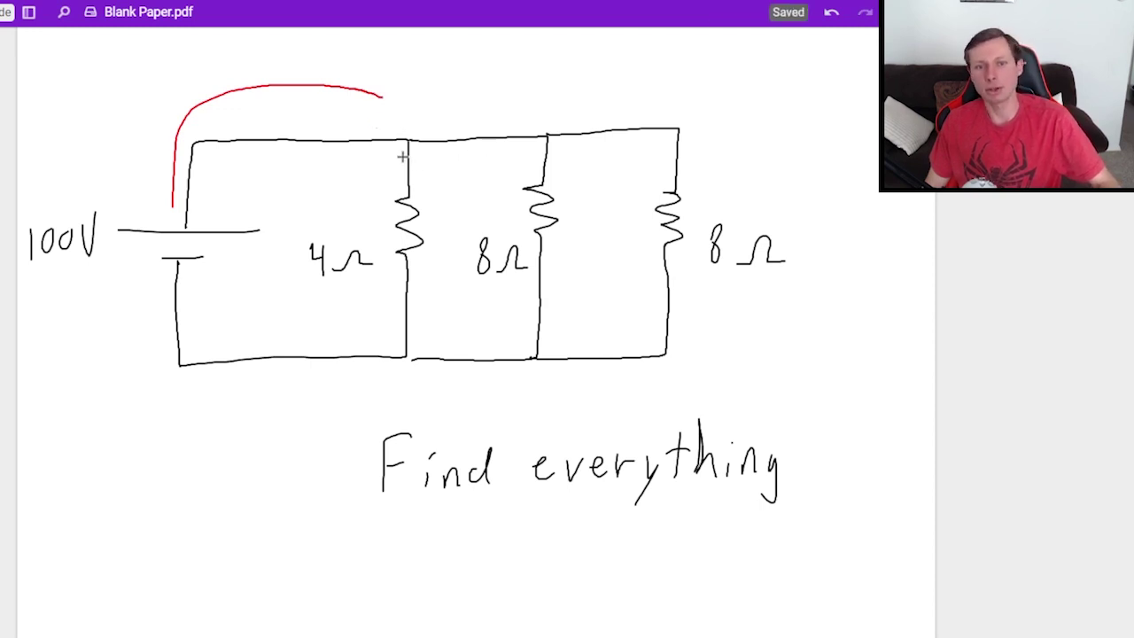
drag(383, 156, 381, 198)
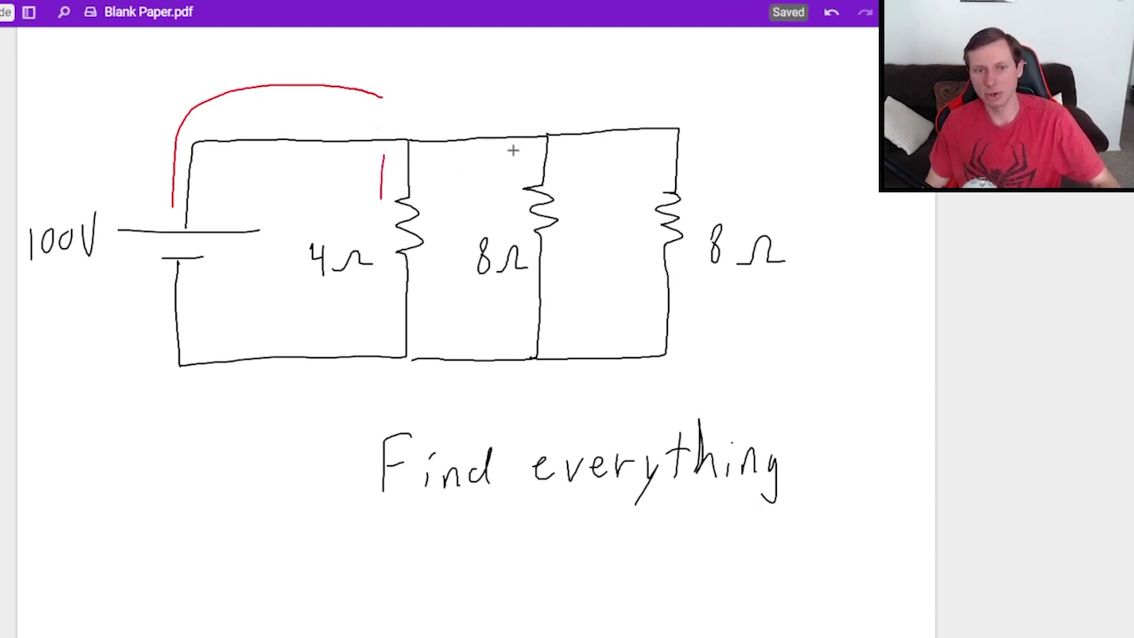
drag(516, 141, 515, 190)
drag(658, 140, 656, 195)
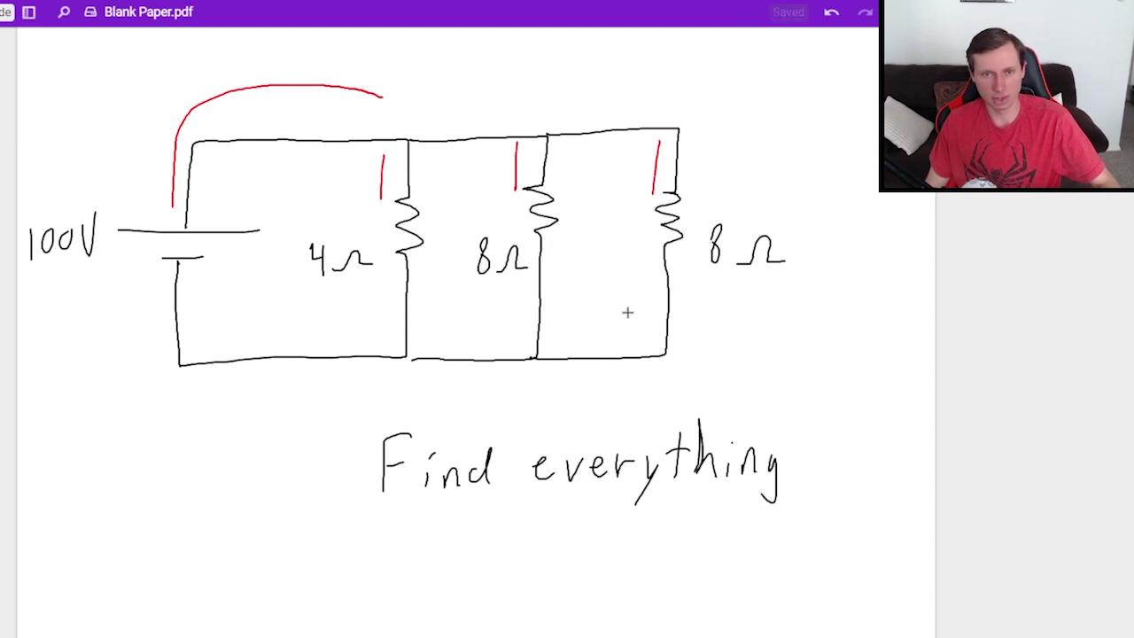
key(ctrl+z)
key(ctrl+z)
key(ctrl+z)
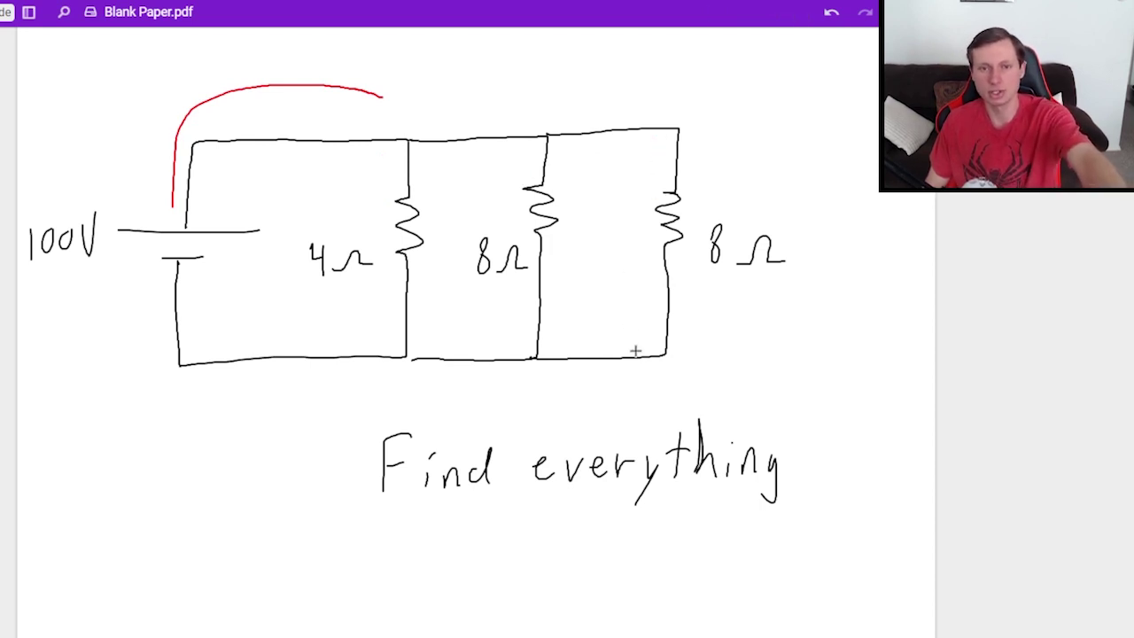
key(ctrl+z)
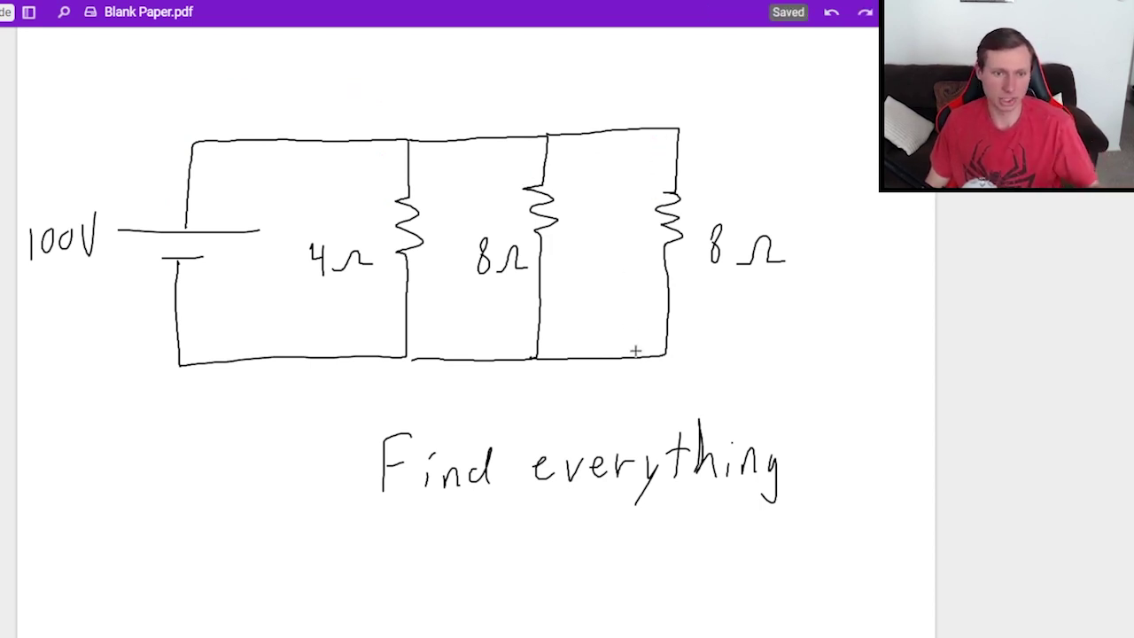
right_click(149, 382)
click(101, 557)
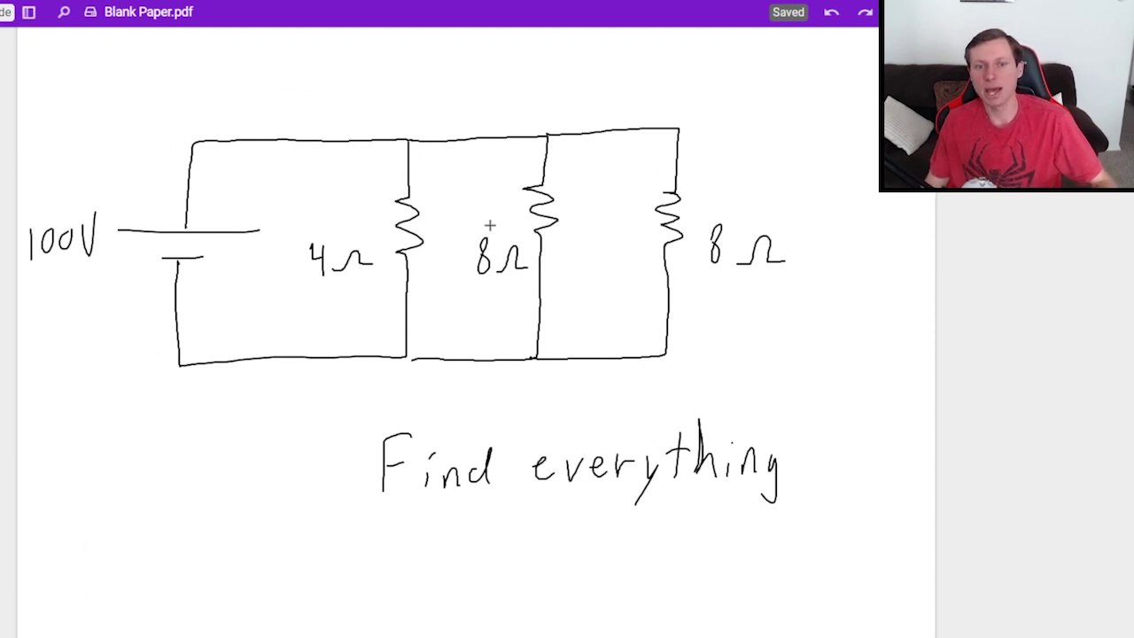
- Start the parallel resistance formula by writing 1/Rtot = 1/R1
scroll(469, 393, down, 3)
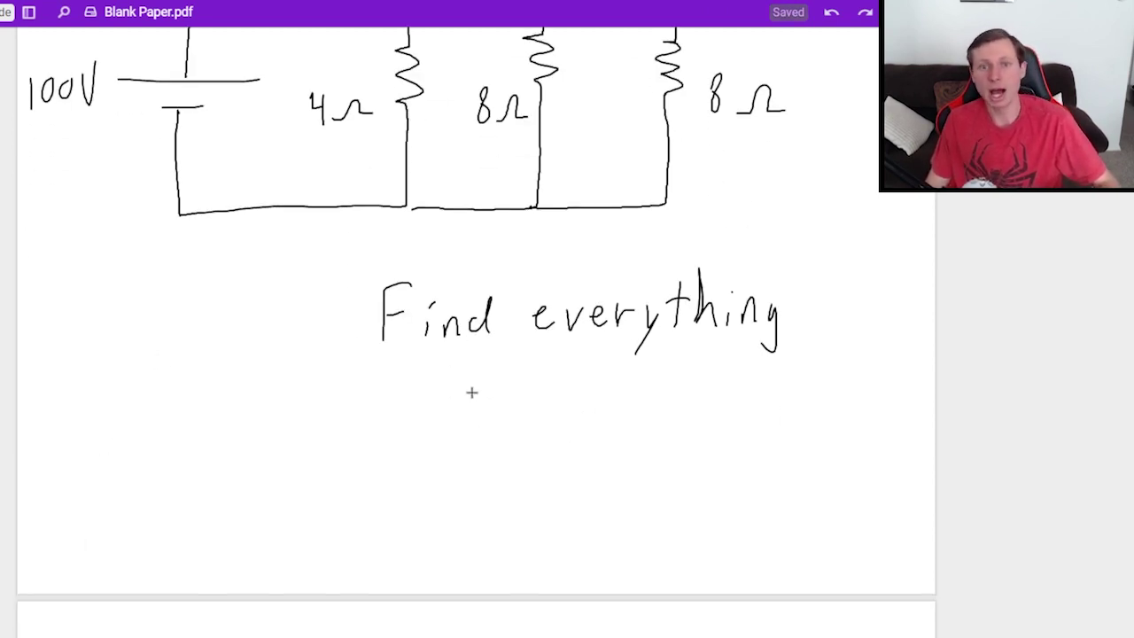
scroll(471, 393, down, 3)
mouse_move(130, 268)
mouse_down()
mouse_move(134, 303)
mouse_move(162, 299)
mouse_up()
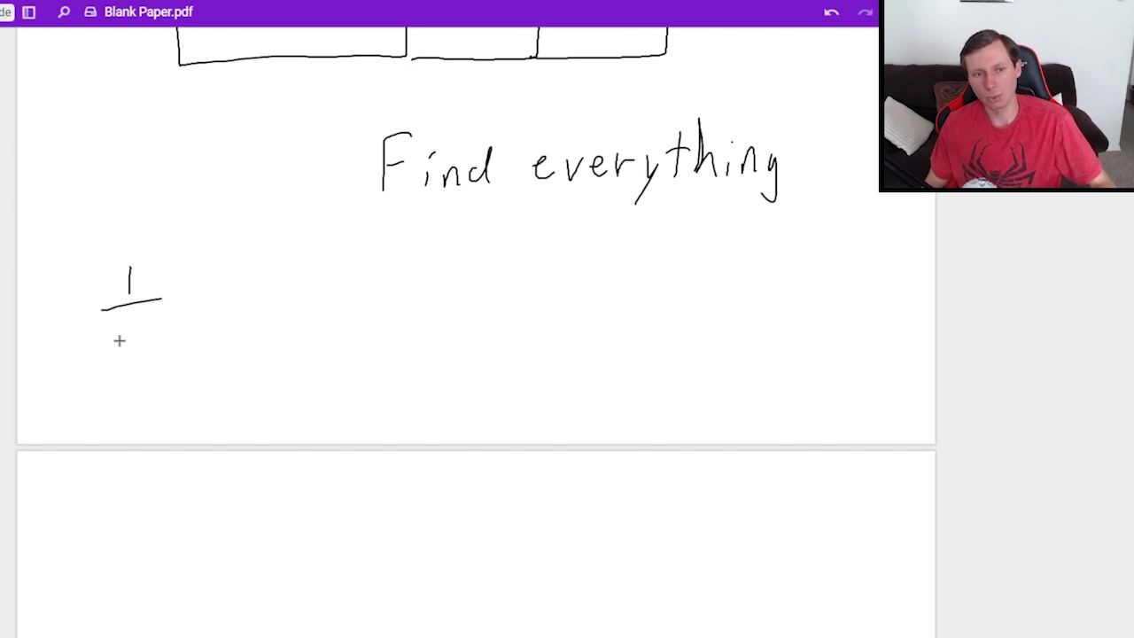
drag(111, 330, 111, 363)
drag(111, 330, 125, 364)
drag(130, 356, 143, 353)
mouse_move(137, 354)
mouse_down()
mouse_move(138, 376)
mouse_move(157, 356)
mouse_up()
drag(173, 347, 175, 370)
drag(168, 357, 184, 354)
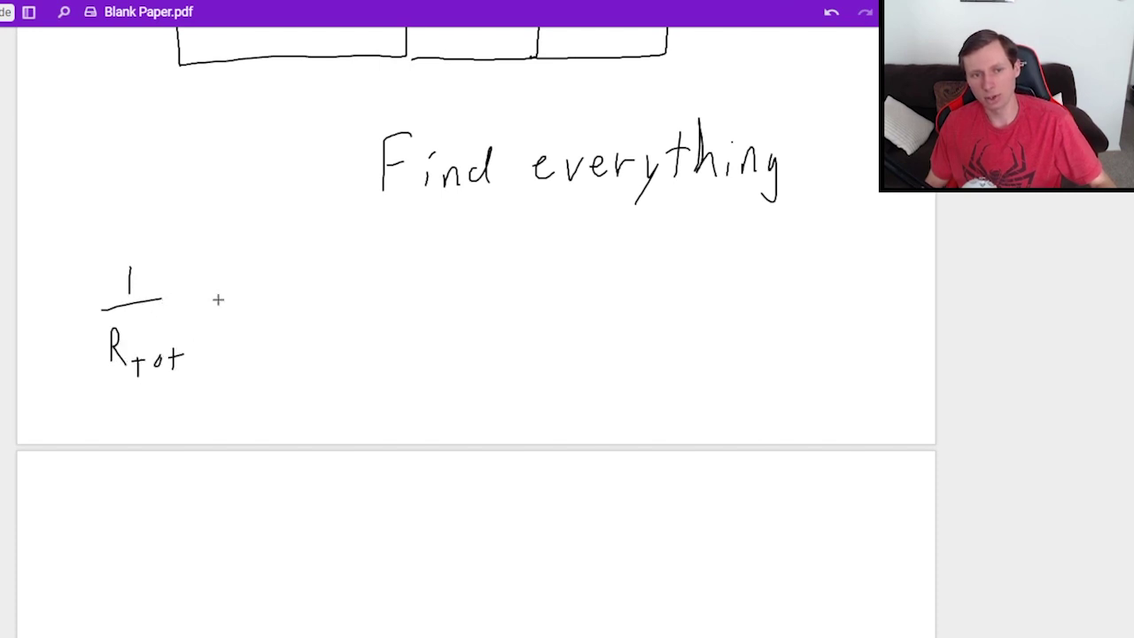
drag(220, 299, 237, 298)
drag(221, 309, 239, 307)
mouse_move(310, 274)
mouse_down()
mouse_move(310, 301)
mouse_move(342, 305)
mouse_up()
mouse_move(303, 336)
mouse_down()
mouse_move(303, 361)
mouse_move(321, 364)
mouse_up()
drag(333, 359, 334, 371)
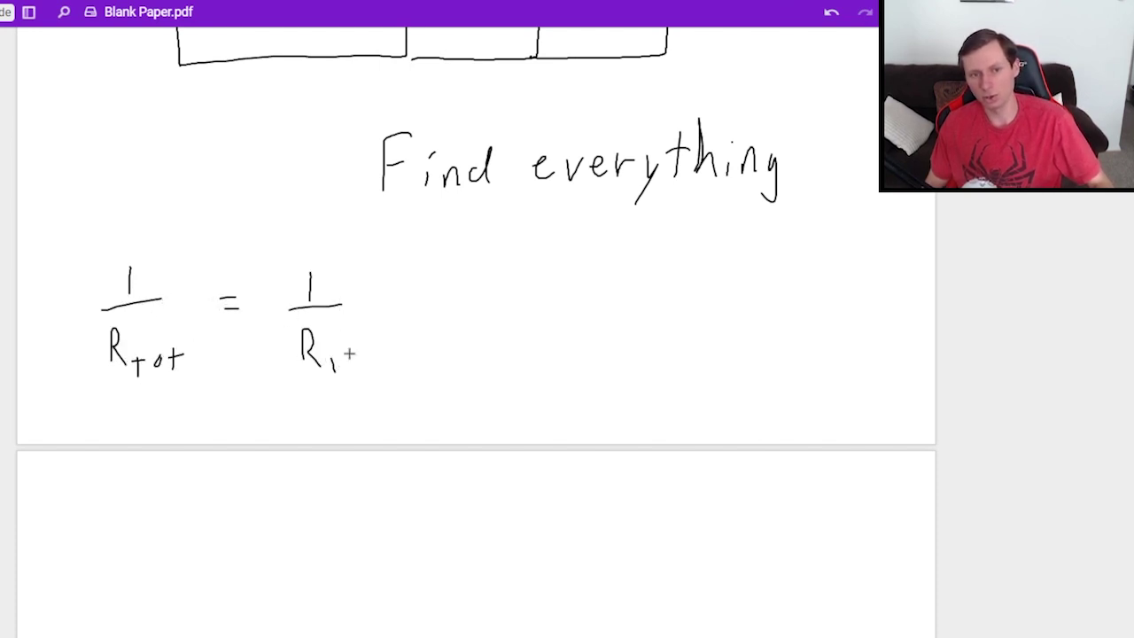
- Complete the formula with the + 1/R2 + 1/R3 terms
mouse_move(394, 292)
mouse_down()
mouse_move(393, 319)
mouse_move(406, 307)
mouse_up()
drag(463, 266, 461, 299)
drag(435, 310, 480, 307)
drag(447, 338, 446, 361)
drag(446, 336, 459, 354)
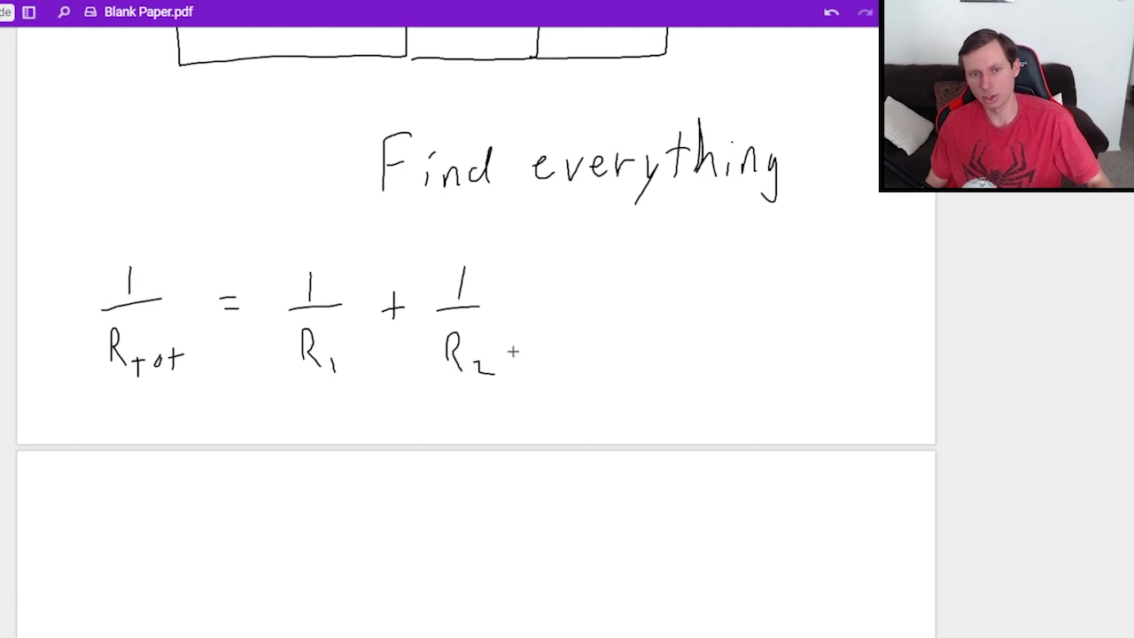
mouse_move(531, 297)
mouse_down()
mouse_move(529, 329)
mouse_move(551, 309)
mouse_up()
drag(606, 271, 607, 292)
mouse_move(588, 310)
mouse_down()
mouse_move(627, 304)
mouse_move(600, 367)
mouse_up()
drag(600, 335, 625, 384)
- On the next page, write 1/Rtot = 1/4 for the first resistor
scroll(205, 349, down, 2)
mouse_move(155, 352)
mouse_down()
mouse_move(152, 384)
mouse_move(195, 379)
mouse_up()
drag(134, 418, 134, 450)
drag(133, 418, 167, 462)
drag(161, 451, 175, 449)
drag(187, 443, 203, 461)
drag(195, 448, 211, 447)
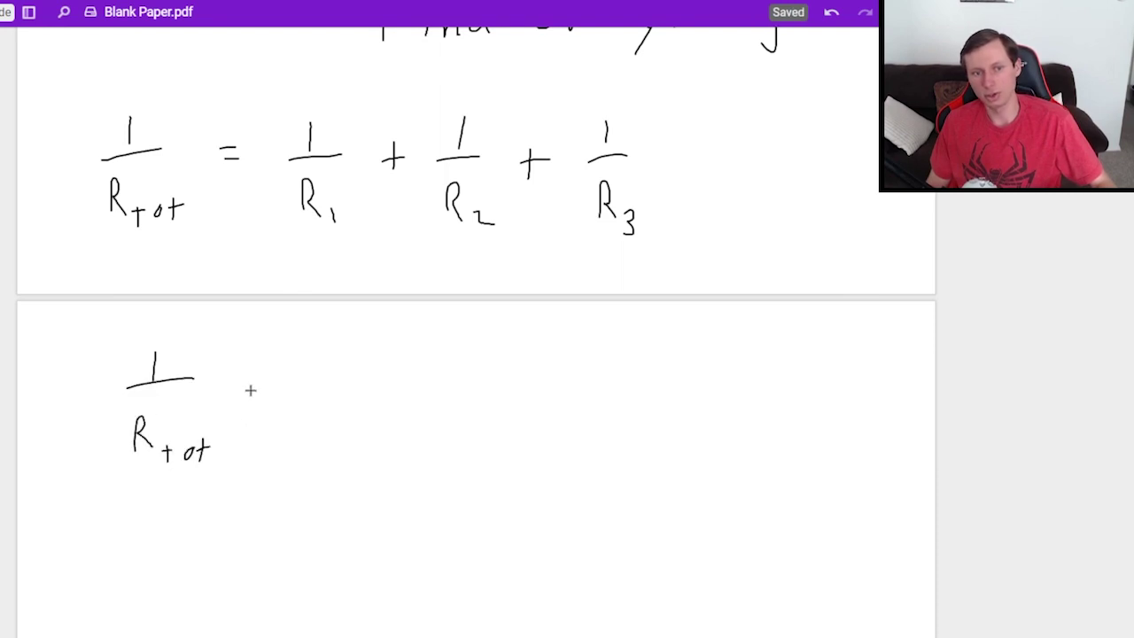
drag(252, 379, 269, 378)
drag(252, 393, 268, 392)
drag(344, 354, 344, 389)
drag(326, 395, 360, 392)
mouse_move(328, 416)
mouse_down()
mouse_move(329, 432)
mouse_move(347, 431)
mouse_up()
drag(345, 424, 346, 451)
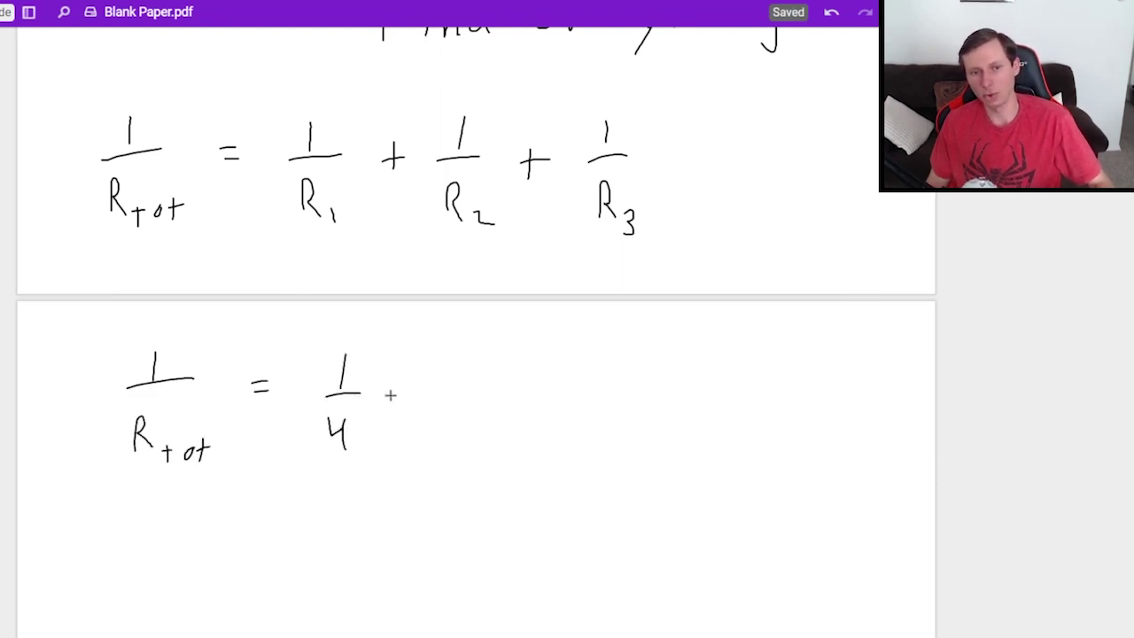
- Add + 1/8 + 1/8 for the two 8Ω resistors
drag(405, 378, 405, 406)
drag(399, 390, 431, 390)
drag(485, 358, 485, 386)
mouse_move(461, 390)
mouse_down()
mouse_move(500, 388)
mouse_move(491, 413)
mouse_up()
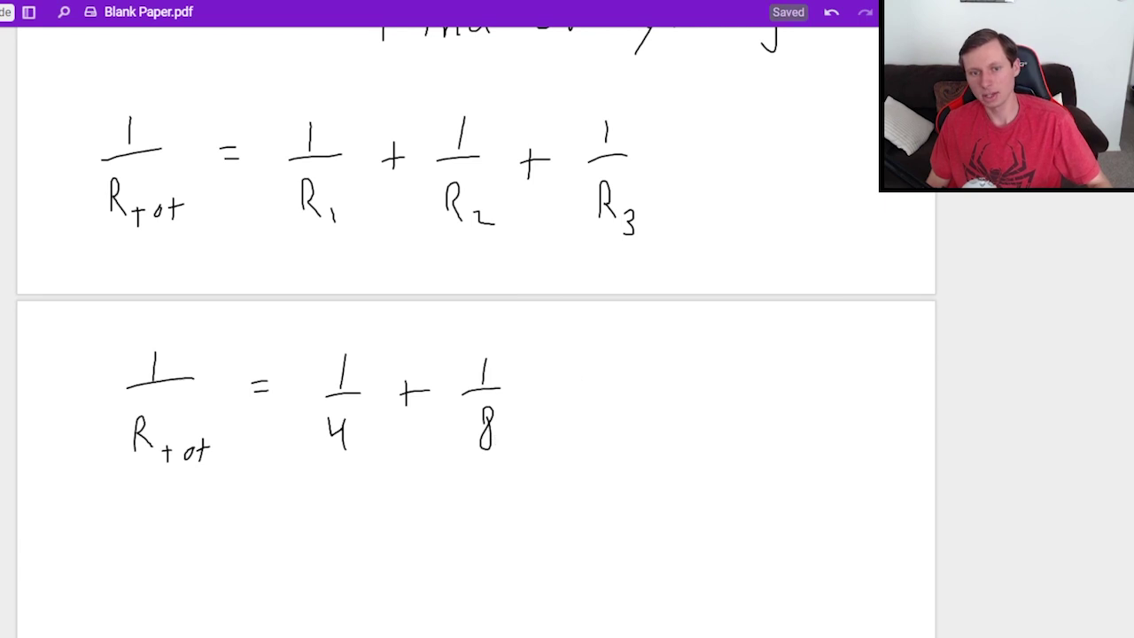
drag(554, 378, 554, 405)
drag(540, 392, 568, 391)
drag(615, 358, 615, 386)
drag(597, 404, 630, 398)
mouse_move(617, 416)
mouse_down()
mouse_move(613, 431)
mouse_move(619, 416)
mouse_up()
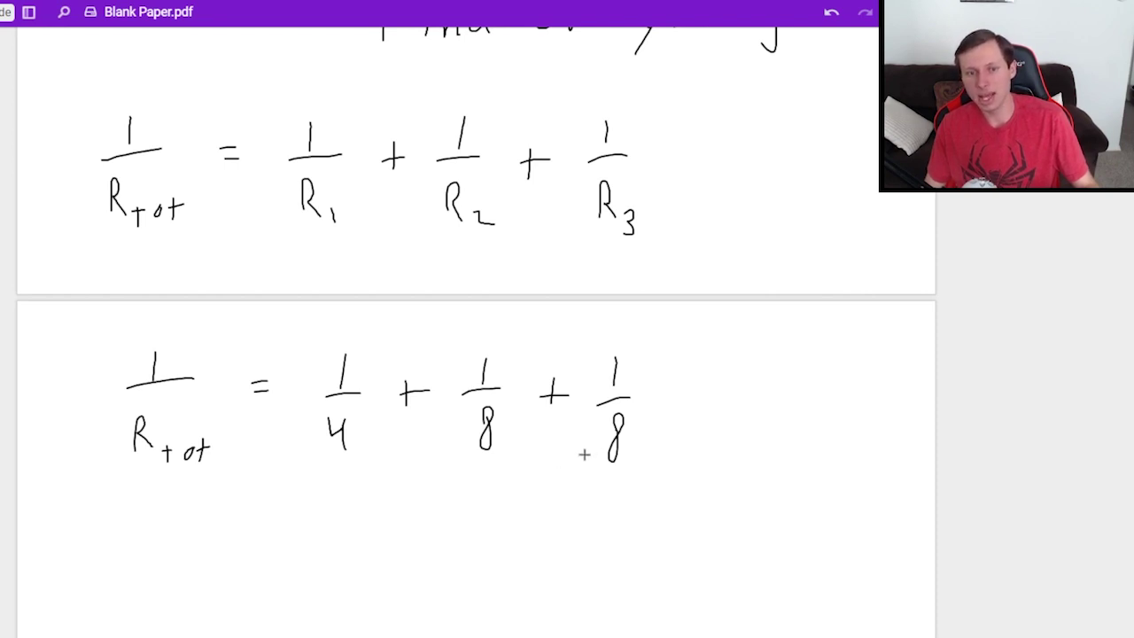
- Multiply 1/4 by 2/2 and start a new line reading 1/R_tot =
mouse_move(376, 363)
mouse_down()
mouse_move(375, 447)
mouse_move(391, 388)
mouse_move(402, 437)
mouse_up()
drag(388, 344, 397, 448)
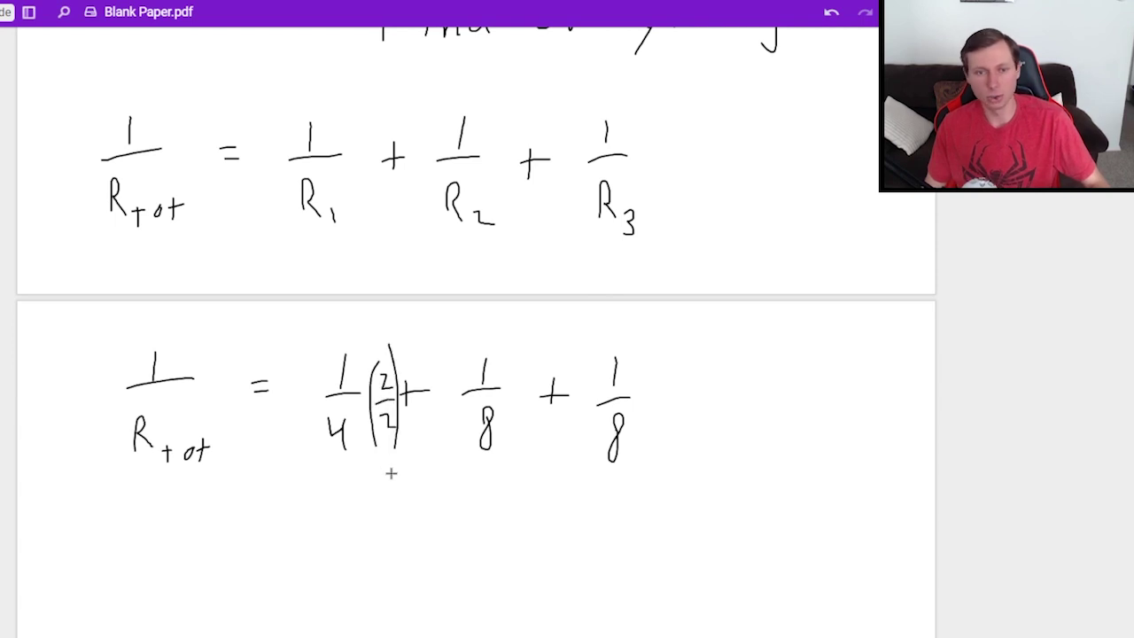
scroll(243, 496, down, 2)
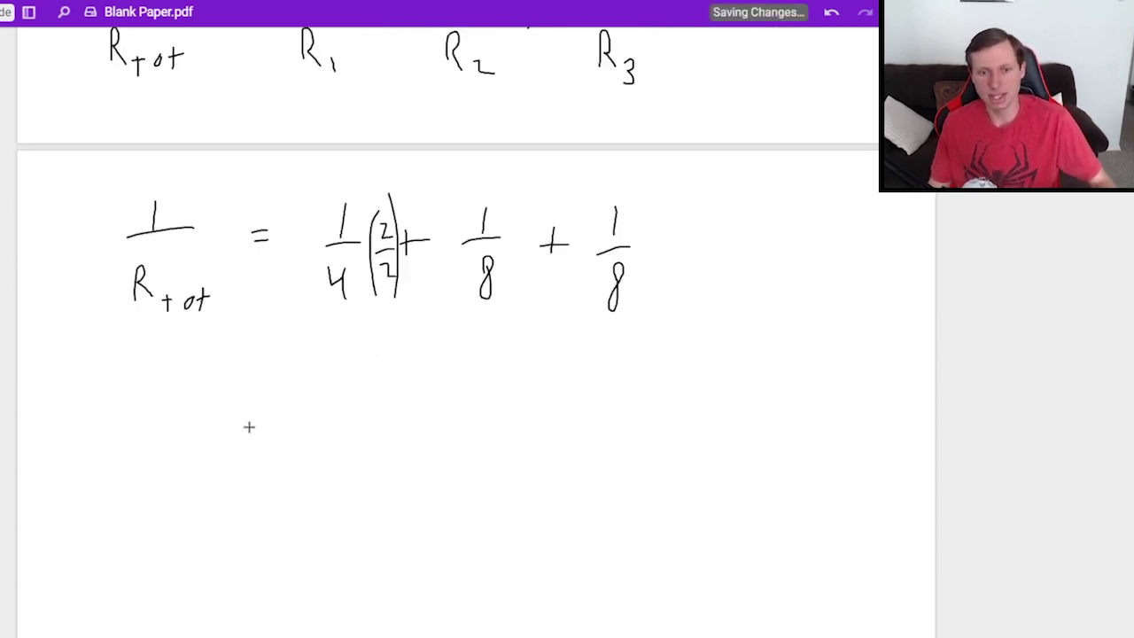
mouse_move(186, 388)
mouse_down()
mouse_move(185, 421)
mouse_move(218, 419)
mouse_up()
mouse_move(172, 474)
mouse_down()
mouse_move(173, 498)
mouse_move(238, 510)
mouse_up()
drag(229, 499, 247, 497)
drag(289, 426, 309, 425)
drag(289, 439, 309, 437)
- Write 2/8 + 1/8 + 1/8 on the new line
drag(407, 388, 452, 423)
drag(434, 447, 427, 470)
drag(490, 427, 525, 424)
drag(508, 416, 505, 435)
drag(571, 395, 570, 415)
mouse_move(551, 435)
mouse_down()
mouse_move(586, 432)
mouse_move(565, 478)
mouse_up()
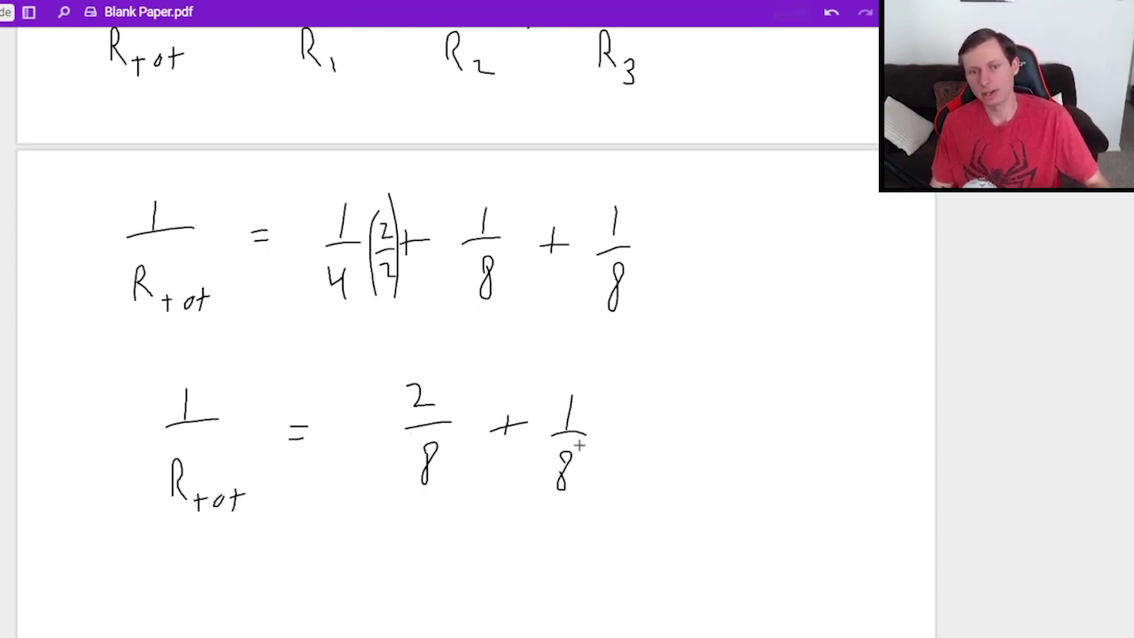
drag(643, 430, 680, 429)
drag(658, 422, 656, 450)
drag(719, 397, 715, 425)
mouse_move(698, 442)
mouse_down()
mouse_move(733, 439)
mouse_move(718, 472)
mouse_up()
- Continue the sum with = 4/8
scroll(568, 411, down, 3)
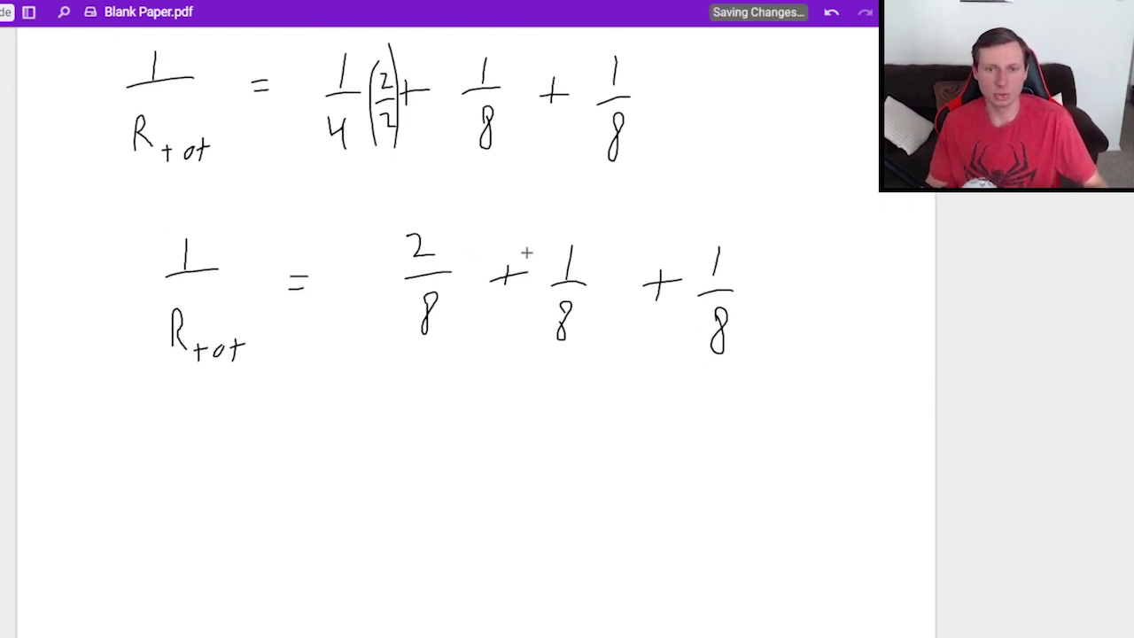
drag(315, 478, 338, 476)
mouse_move(398, 424)
mouse_down()
mouse_move(395, 453)
mouse_move(411, 451)
mouse_up()
drag(406, 433, 406, 475)
drag(372, 484, 435, 483)
mouse_move(403, 501)
mouse_down()
mouse_move(400, 531)
mouse_move(410, 527)
mouse_up()
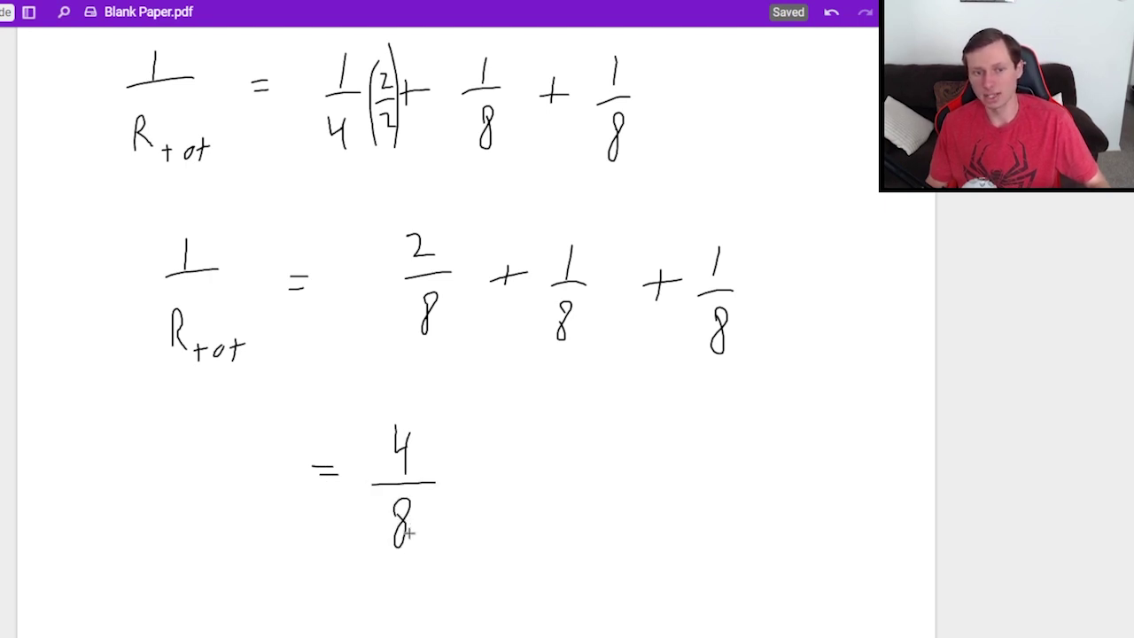
- Write 1/R_tot = 1/2 on the following line
scroll(349, 496, down, 3)
drag(335, 499, 359, 498)
drag(337, 509, 359, 508)
drag(413, 466, 410, 489)
drag(391, 499, 426, 497)
drag(399, 521, 437, 541)
drag(266, 452, 266, 476)
drag(216, 501, 293, 497)
drag(239, 529, 257, 576)
drag(264, 574, 280, 573)
mouse_move(272, 565)
mouse_down()
mouse_move(271, 589)
mouse_move(296, 572)
mouse_up()
drag(312, 558, 313, 583)
- Conclude R_tot = 2/1 = 2 Ω
scroll(354, 594, down, 3)
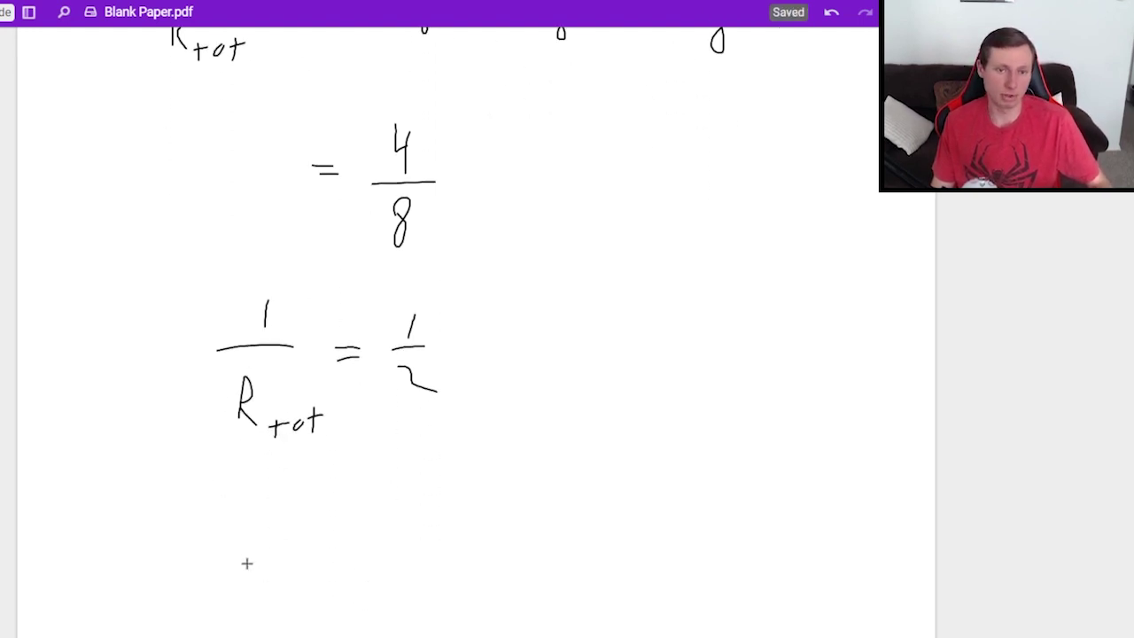
drag(240, 527, 239, 569)
mouse_move(241, 527)
mouse_down()
mouse_move(260, 576)
mouse_move(290, 569)
mouse_up()
drag(280, 557, 279, 582)
drag(307, 563, 328, 581)
drag(320, 567, 336, 565)
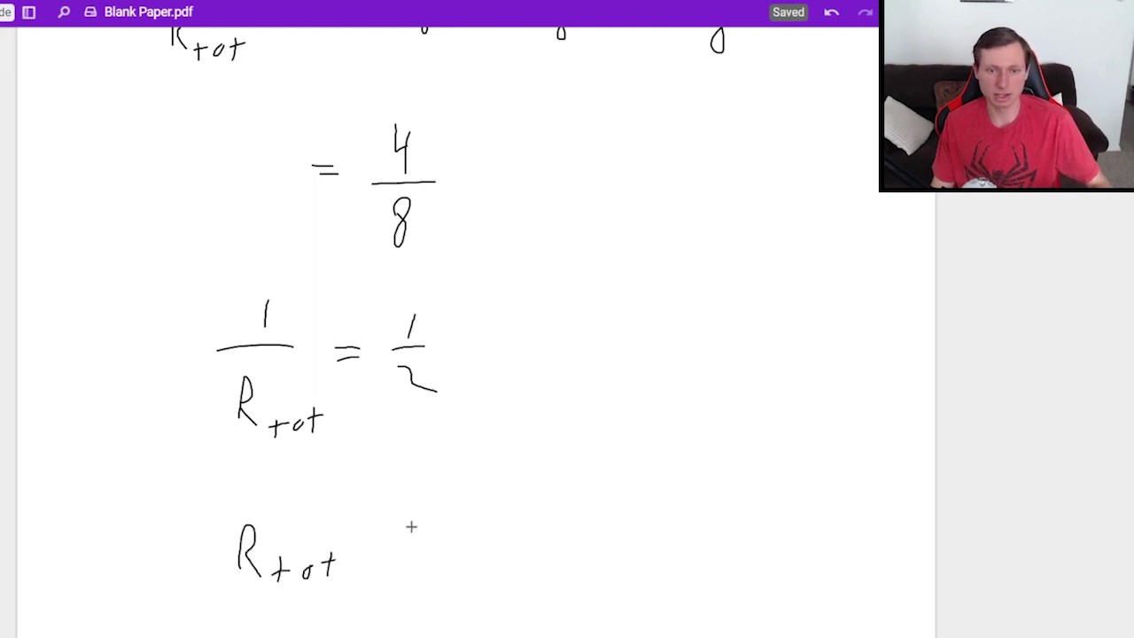
scroll(394, 443, down, 3)
drag(387, 400, 413, 399)
drag(463, 360, 504, 387)
mouse_move(455, 404)
mouse_down()
mouse_move(505, 395)
mouse_move(488, 453)
mouse_up()
drag(575, 375, 601, 374)
drag(575, 387, 758, 395)
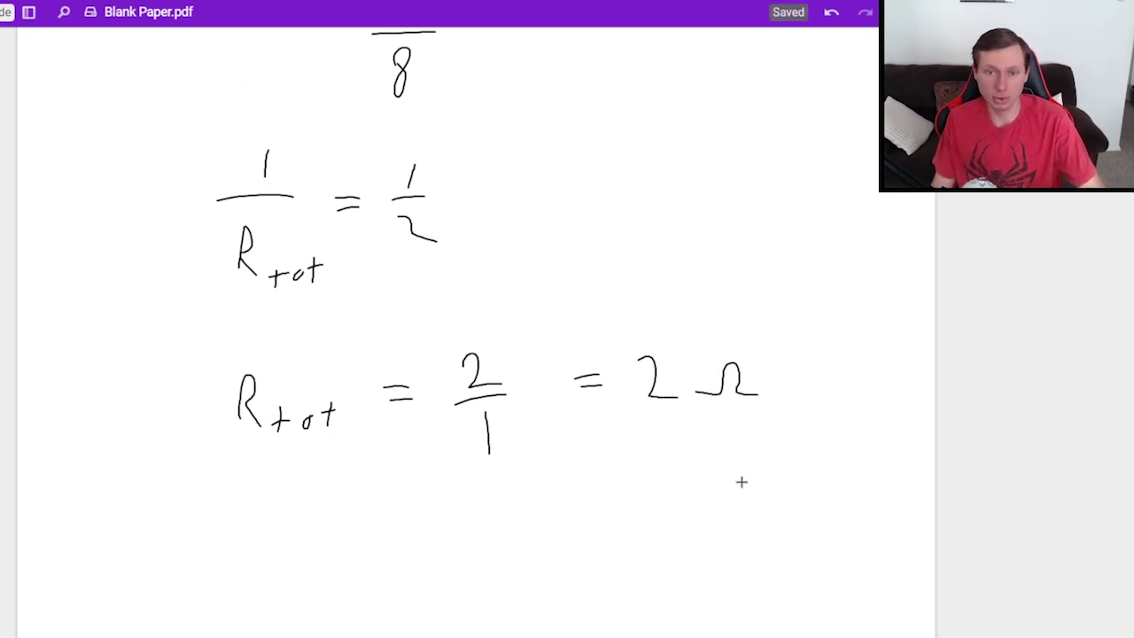
scroll(742, 481, down, 3)
- Draw the equivalent circuit's battery plates, label it 100V, and begin the resistor's 2 Ω label
drag(249, 309, 391, 302)
mouse_move(297, 331)
mouse_down()
mouse_move(329, 329)
mouse_move(326, 243)
mouse_move(465, 228)
mouse_move(492, 283)
mouse_move(493, 343)
mouse_move(316, 391)
mouse_move(320, 340)
mouse_up()
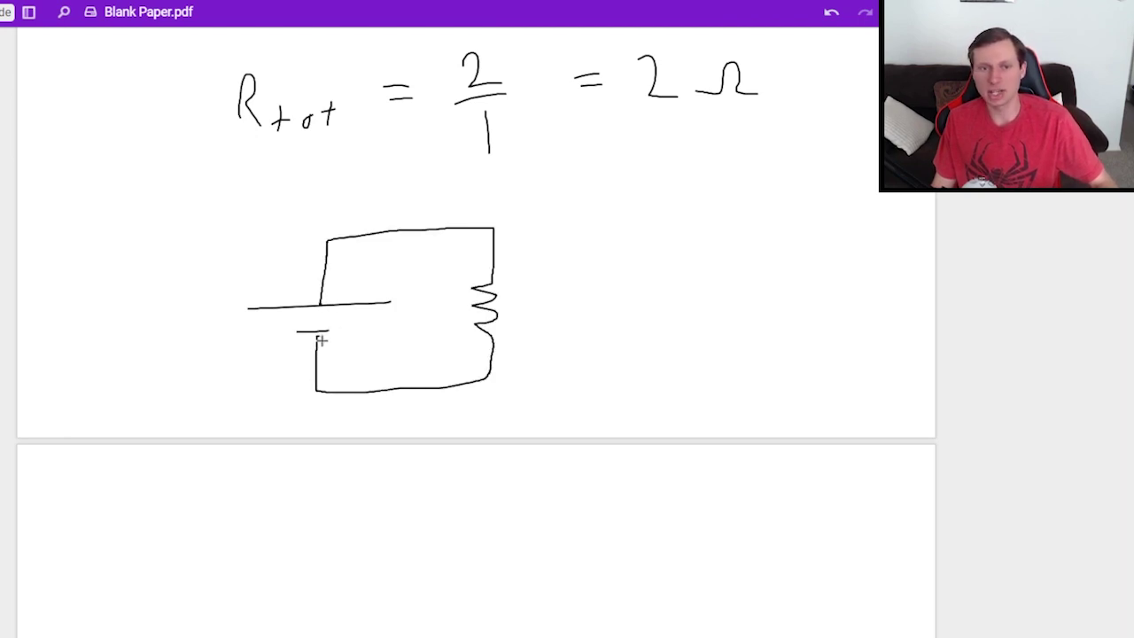
mouse_move(148, 299)
mouse_down()
mouse_move(146, 340)
mouse_move(166, 302)
mouse_up()
drag(185, 301, 228, 293)
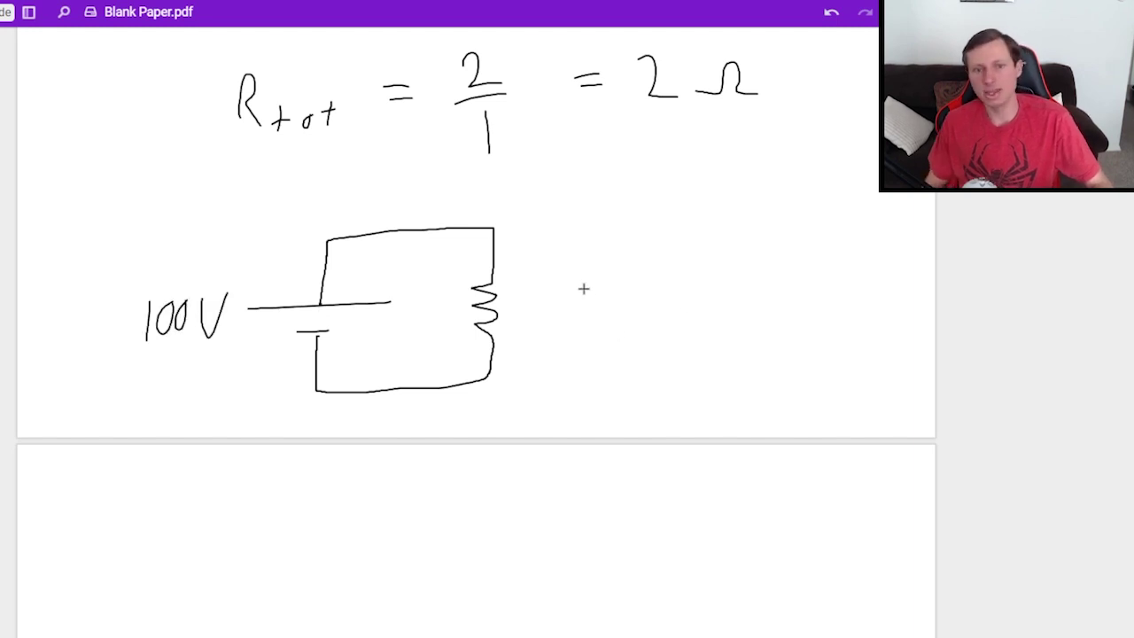
mouse_move(525, 294)
mouse_down()
mouse_move(538, 327)
mouse_move(608, 326)
mouse_up()
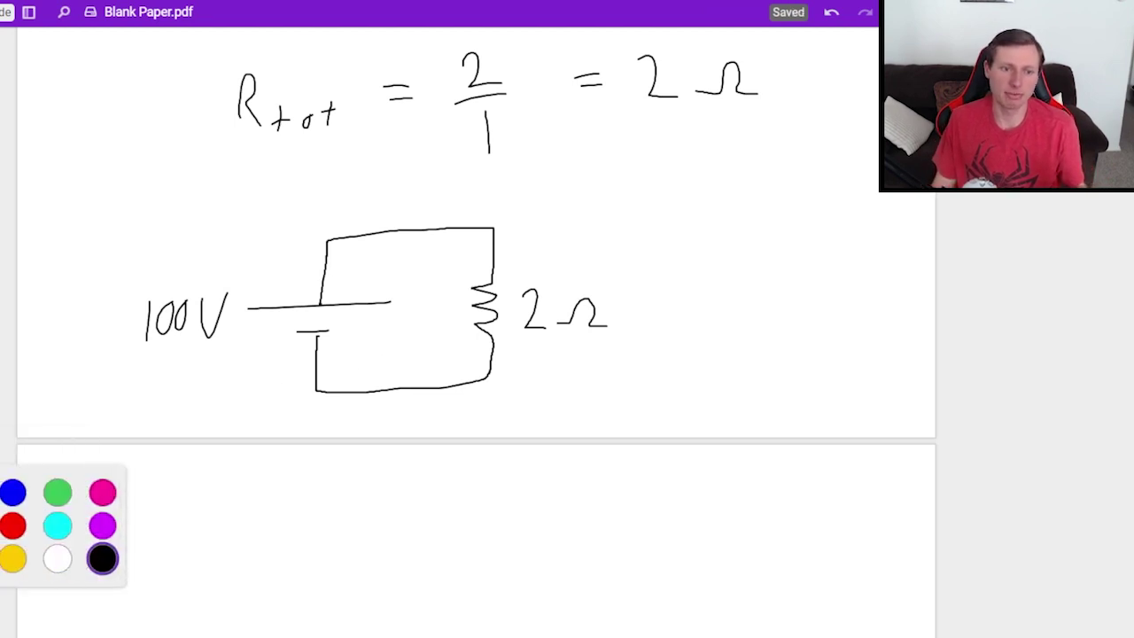
- Draw a red current loop with arrowhead labelled I, then return the ink to black
mouse_move(382, 275)
mouse_down()
mouse_move(448, 276)
mouse_move(438, 363)
mouse_move(387, 346)
mouse_up()
mouse_move(412, 294)
mouse_down()
mouse_move(411, 319)
mouse_move(433, 291)
mouse_up()
drag(403, 317, 434, 315)
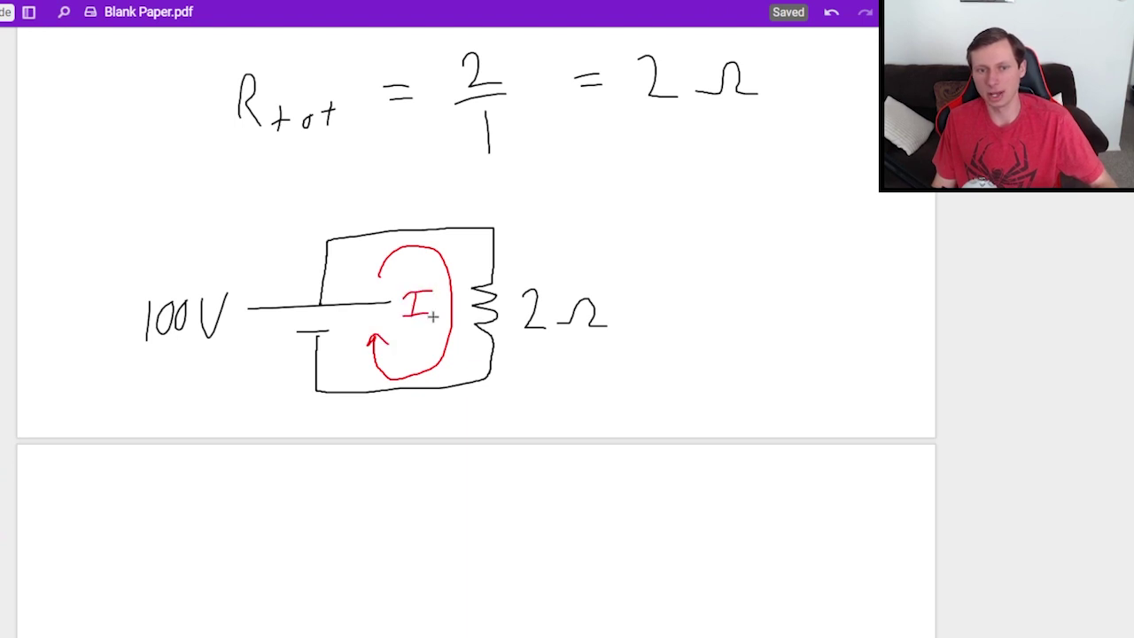
mouse_move(66, 533)
click(103, 557)
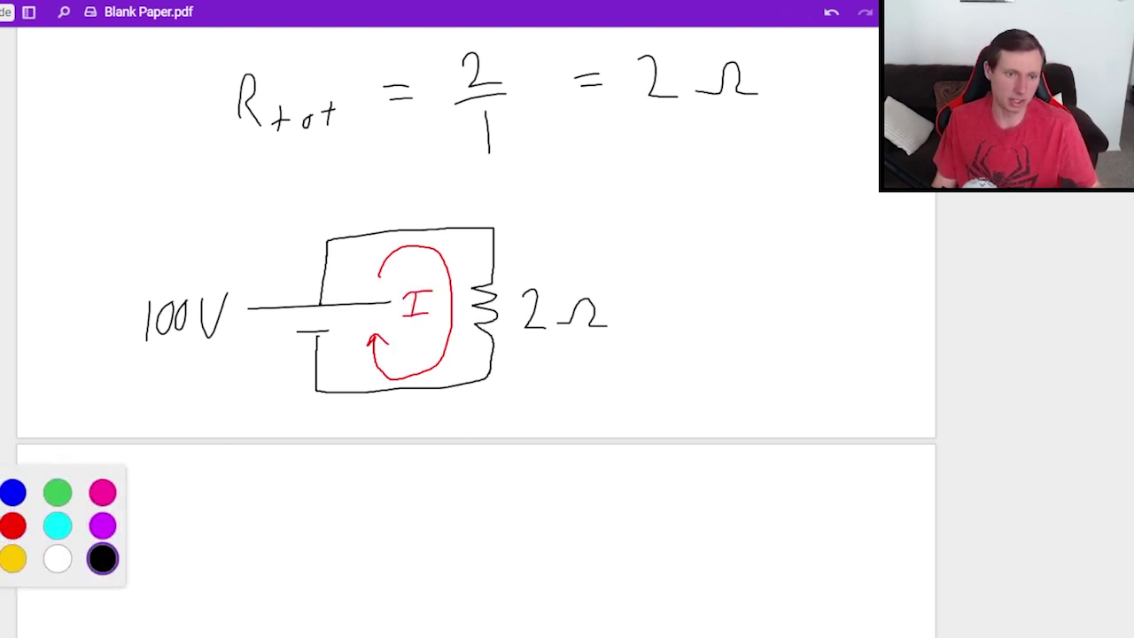
scroll(350, 458, down, 3)
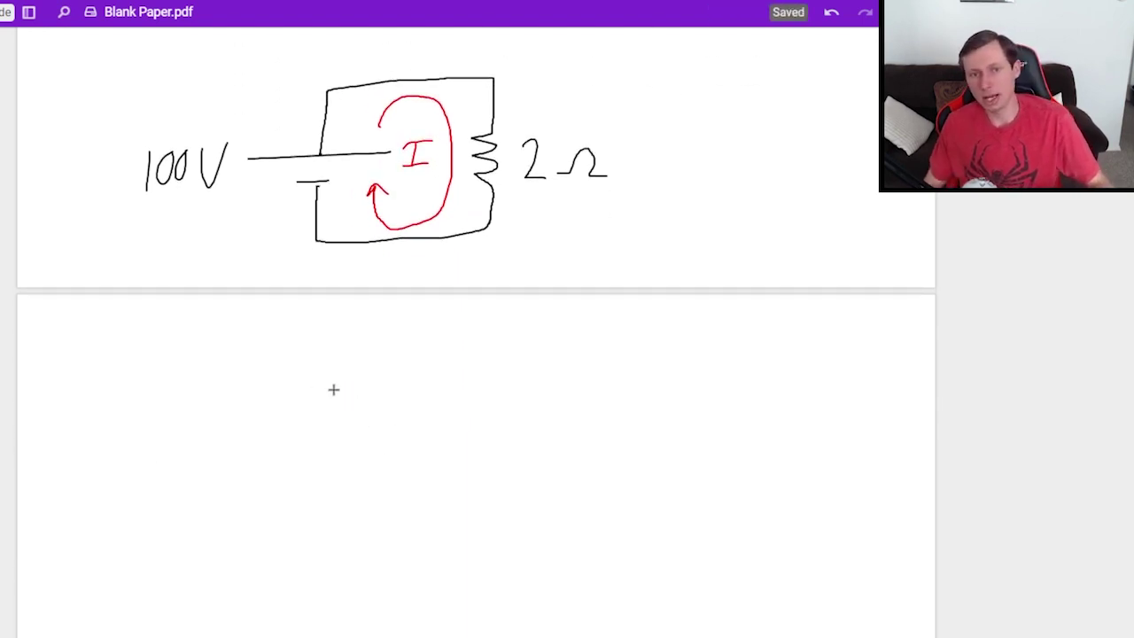
- Handwrite Ohm's law V = IR on the new page
drag(261, 357, 290, 360)
drag(308, 375, 330, 381)
mouse_move(370, 360)
mouse_down()
mouse_move(366, 388)
mouse_move(391, 357)
mouse_up()
drag(350, 390, 390, 387)
mouse_move(411, 360)
mouse_down()
mouse_move(415, 390)
mouse_move(434, 390)
mouse_up()
- Write the substitution 100 = I(2) below V = IR
drag(228, 470, 229, 508)
mouse_move(255, 470)
mouse_down()
mouse_move(245, 503)
mouse_move(256, 470)
mouse_up()
drag(278, 472, 334, 476)
mouse_move(316, 486)
mouse_down()
mouse_move(384, 494)
mouse_move(406, 464)
mouse_up()
drag(365, 496, 409, 493)
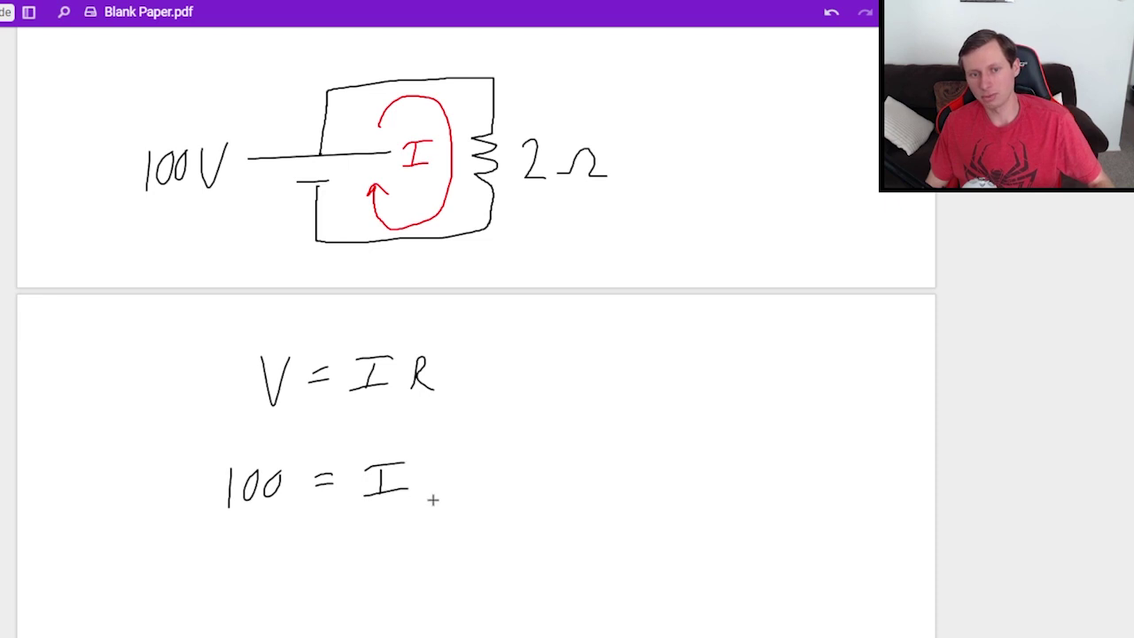
mouse_move(437, 455)
mouse_down()
mouse_move(443, 498)
mouse_move(464, 477)
mouse_move(487, 507)
mouse_up()
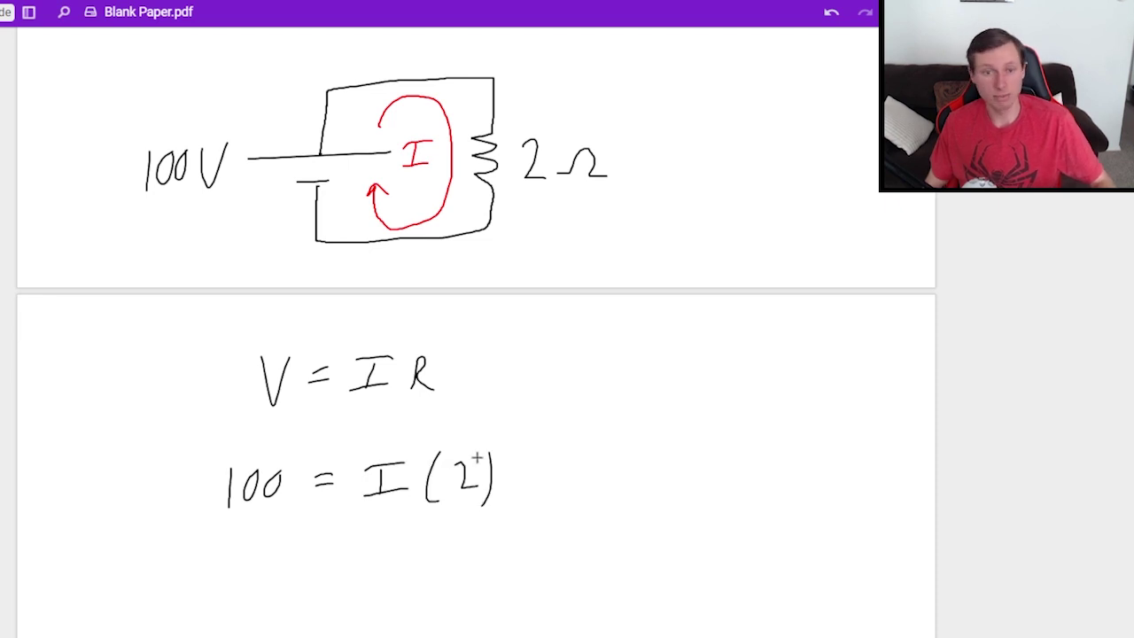
- Write the result I = 50A underneath
scroll(354, 435, down, 3)
drag(349, 412, 363, 411)
drag(313, 445, 349, 443)
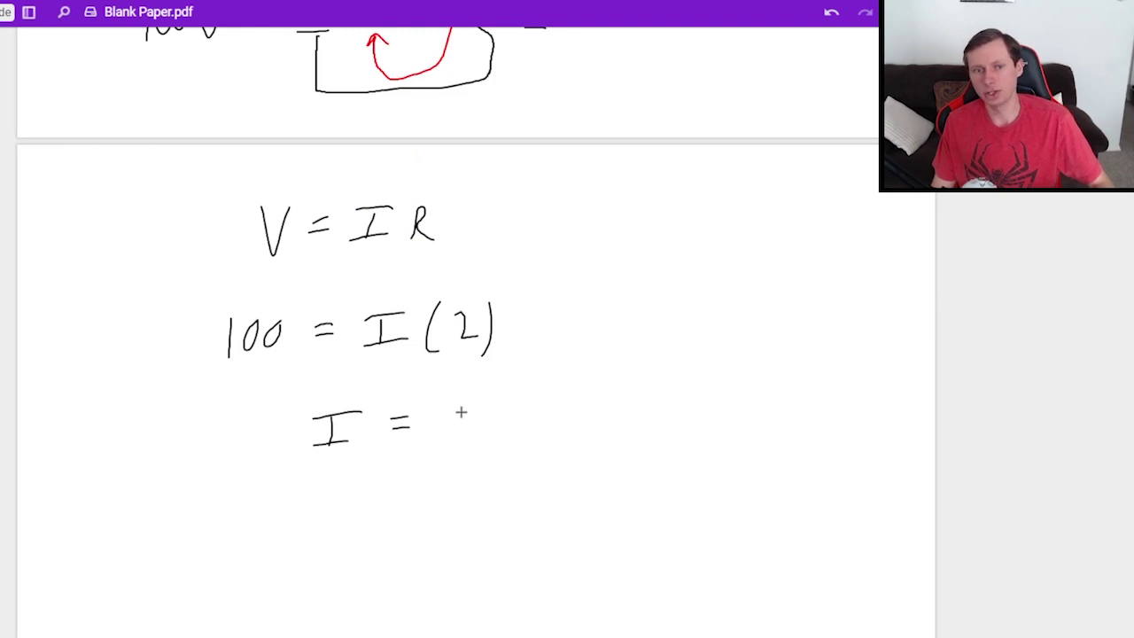
mouse_move(461, 411)
mouse_down()
mouse_move(447, 435)
mouse_move(541, 450)
mouse_up()
drag(525, 430, 544, 432)
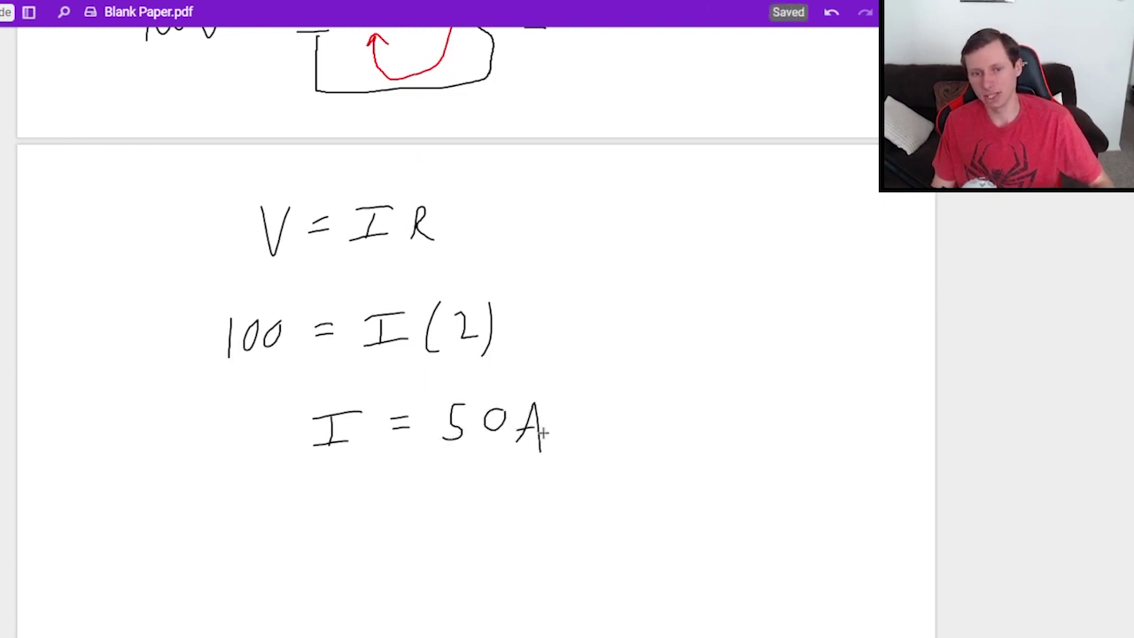
scroll(529, 474, down, 10)
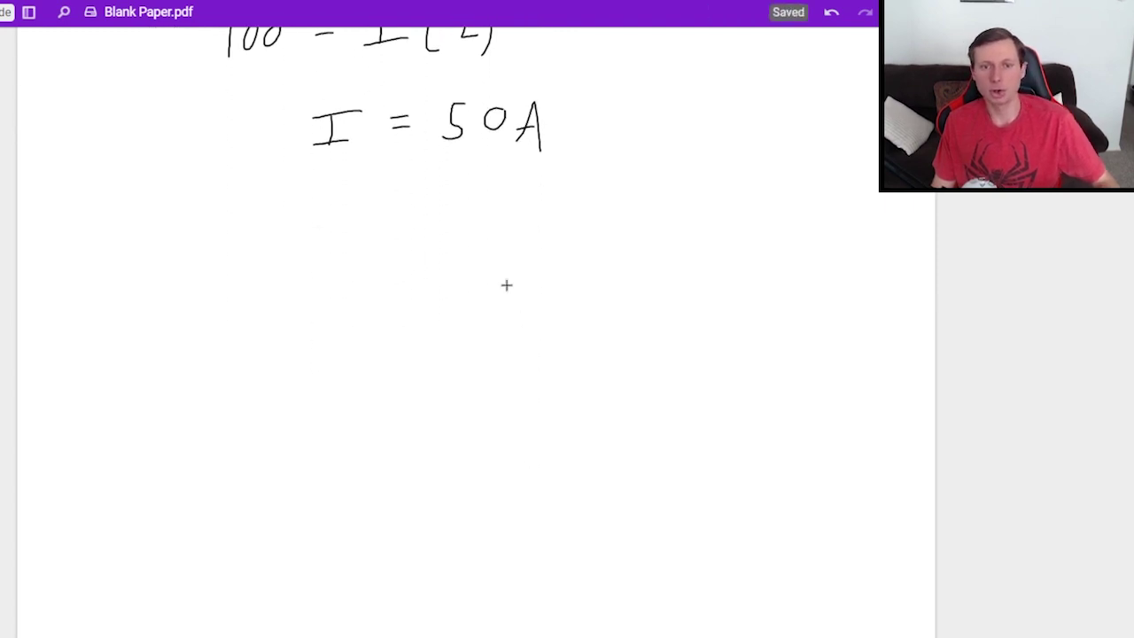
- Draw the battery, top wire and three parallel resistor branches, labelling the battery 100V
drag(152, 241, 259, 241)
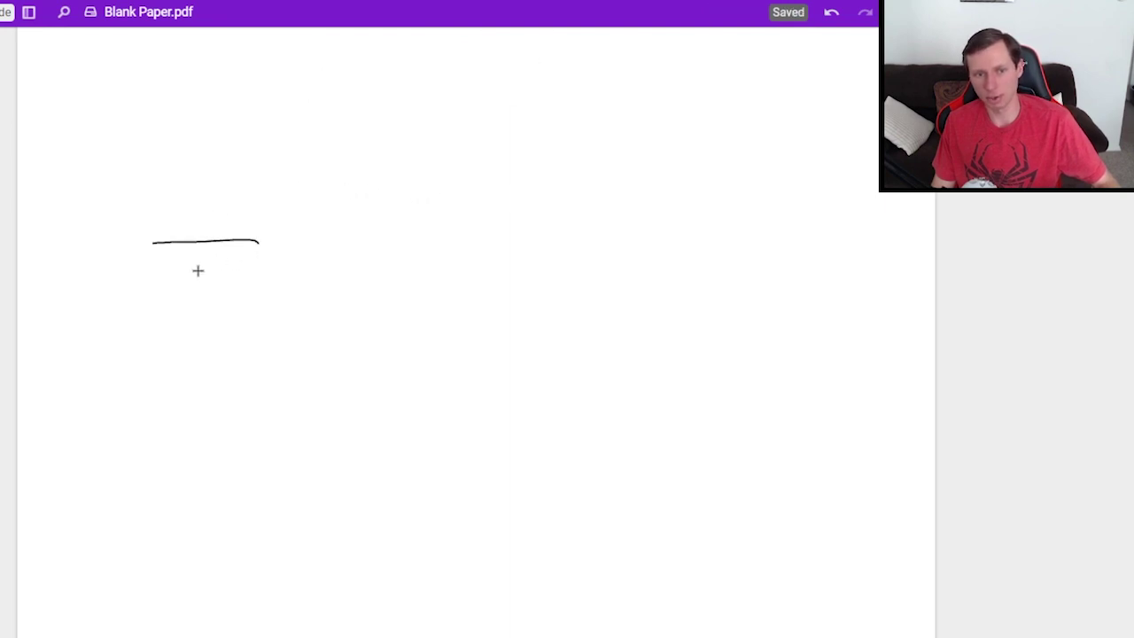
drag(199, 269, 220, 267)
mouse_move(224, 175)
mouse_down()
mouse_move(394, 160)
mouse_move(408, 220)
mouse_move(397, 262)
mouse_up()
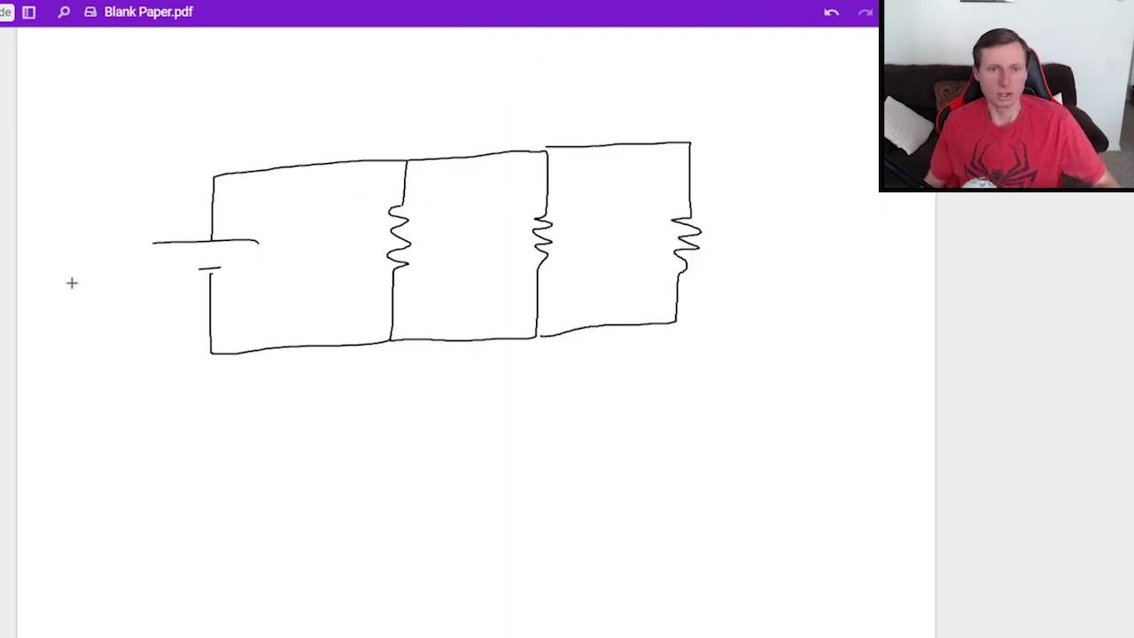
drag(66, 259, 66, 291)
drag(84, 257, 78, 283)
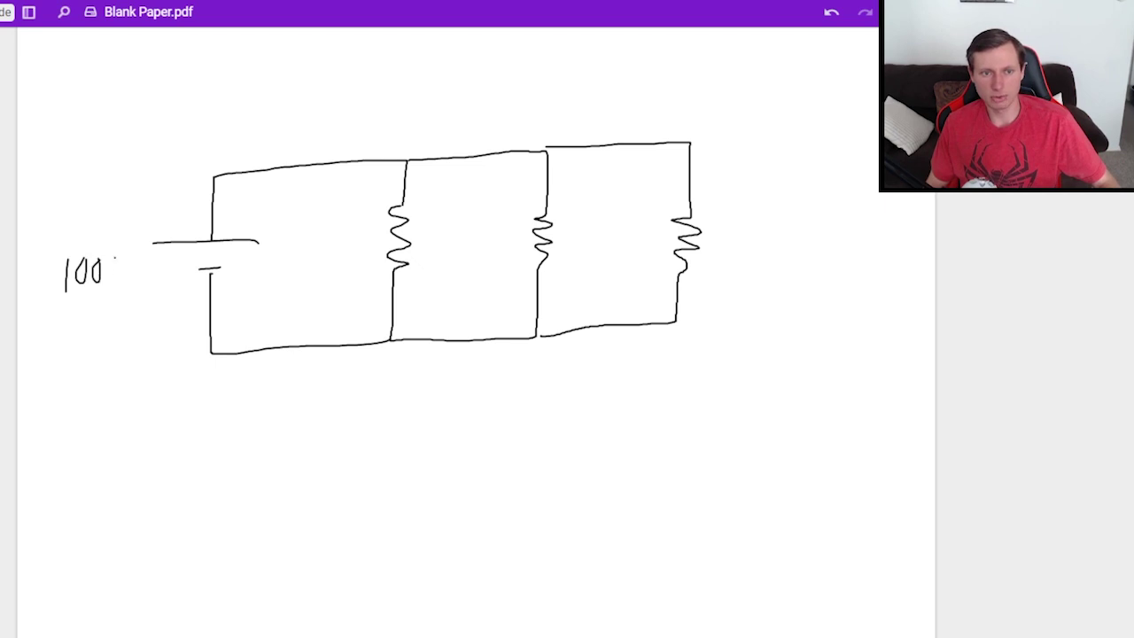
drag(115, 250, 133, 249)
- Label the three resistors 4Ω, 8Ω and 8Ω
drag(317, 243, 328, 277)
mouse_move(335, 274)
mouse_down()
mouse_move(351, 259)
mouse_move(376, 268)
mouse_up()
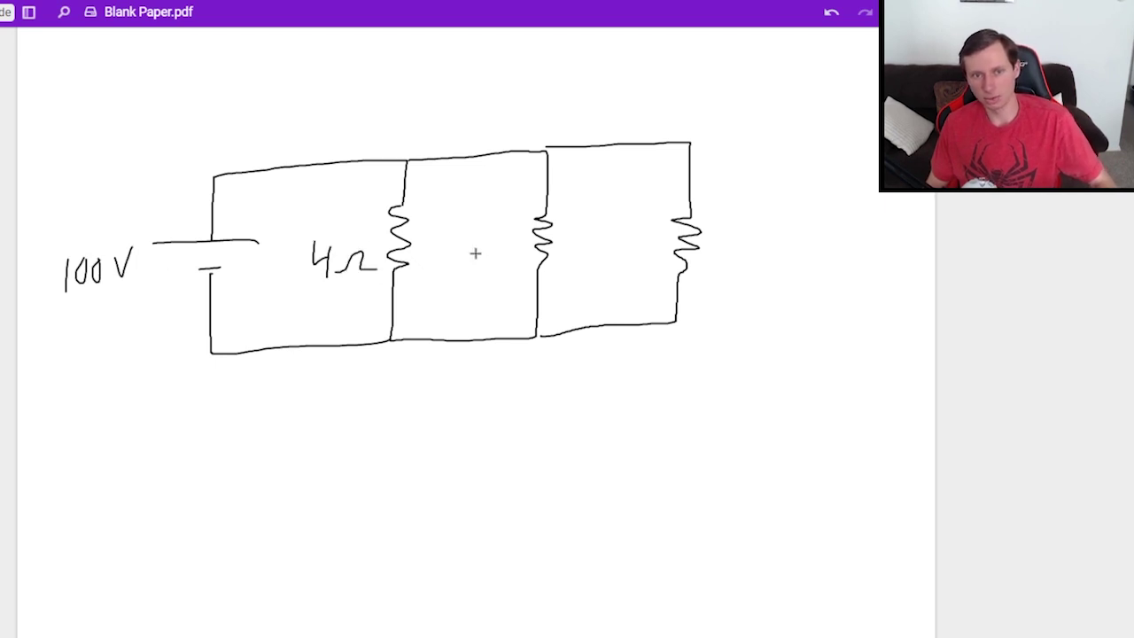
mouse_move(485, 225)
mouse_down()
mouse_move(479, 257)
mouse_move(507, 241)
mouse_up()
mouse_move(624, 225)
mouse_down()
mouse_move(620, 263)
mouse_move(656, 237)
mouse_move(673, 257)
mouse_up()
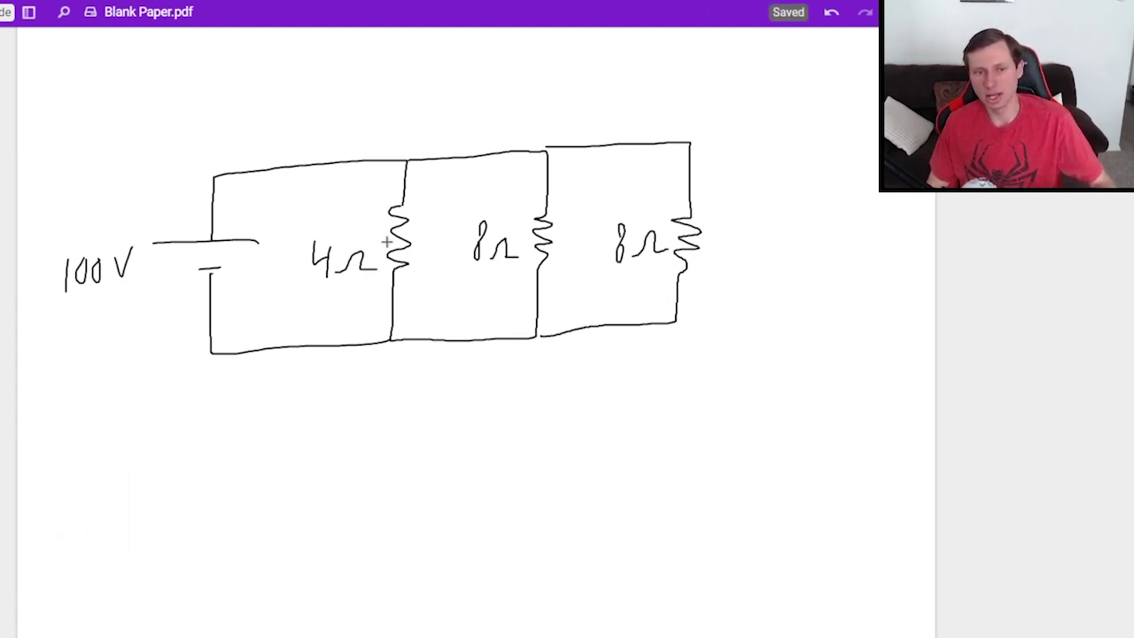
- Draw a red arrow from the battery labelled 50A for the total current
mouse_move(189, 211)
mouse_down()
mouse_move(282, 129)
mouse_move(363, 136)
mouse_up()
drag(232, 80, 217, 110)
mouse_move(257, 81)
mouse_down()
mouse_move(248, 99)
mouse_move(262, 85)
mouse_up()
drag(282, 105, 306, 103)
drag(287, 96, 296, 96)
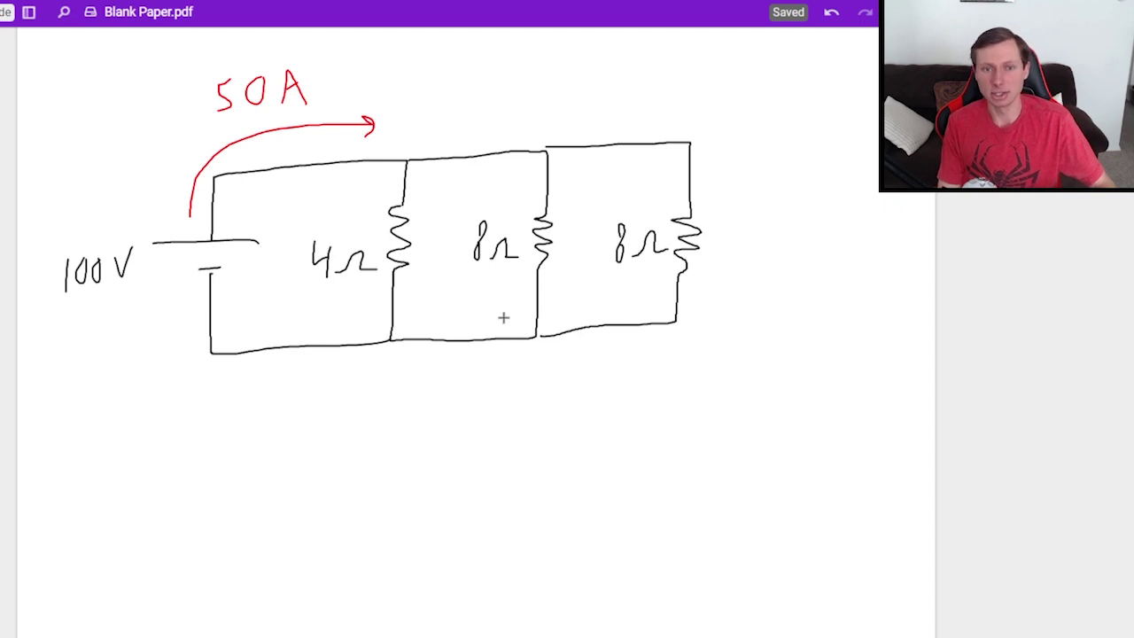
- Draw red downward arrows beside each resistor, labelled I1, I2 and I3
drag(422, 174, 419, 229)
mouse_move(412, 210)
mouse_down()
mouse_move(436, 188)
mouse_move(456, 206)
mouse_up()
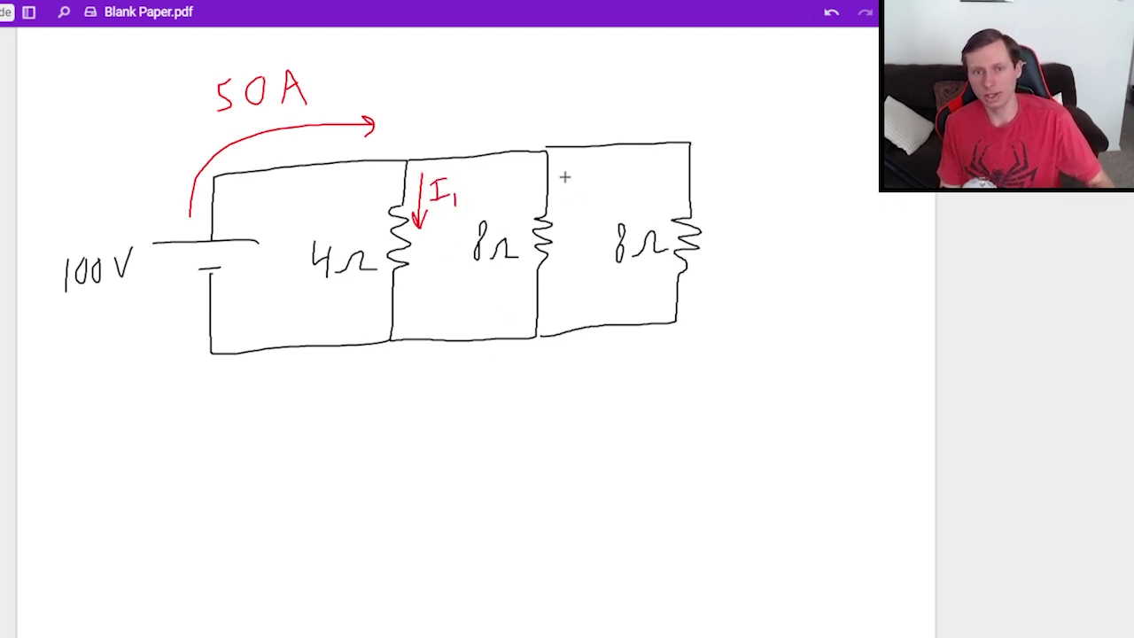
drag(562, 165, 560, 205)
mouse_move(555, 190)
mouse_down()
mouse_move(601, 170)
mouse_move(585, 195)
mouse_up()
drag(576, 195, 595, 191)
drag(603, 184, 616, 199)
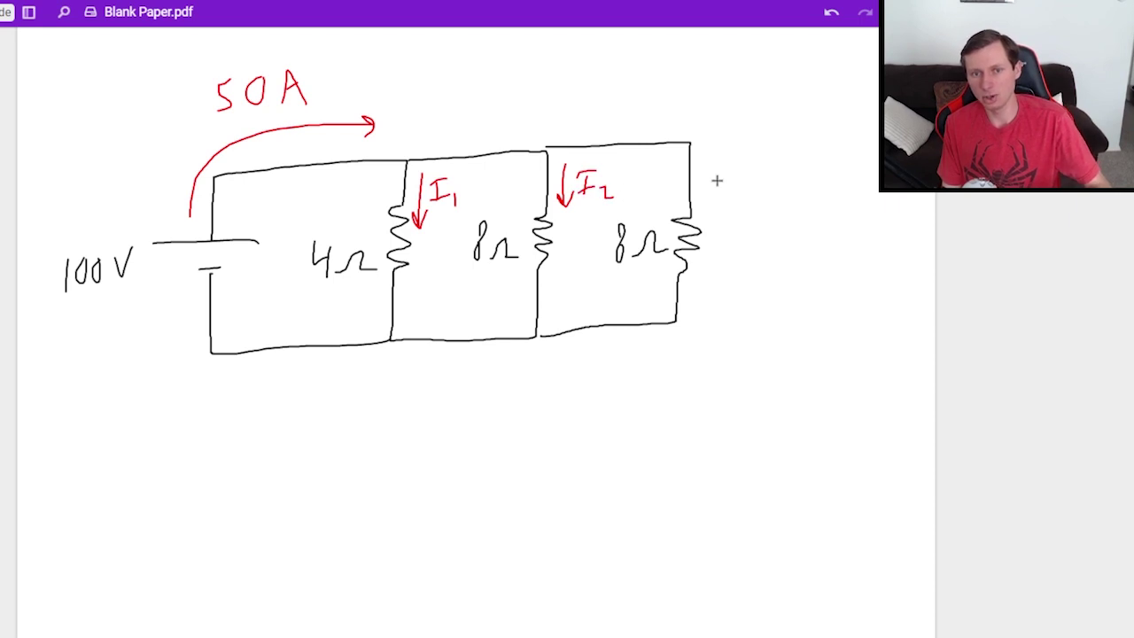
mouse_move(711, 152)
mouse_down()
mouse_move(711, 212)
mouse_move(720, 196)
mouse_up()
mouse_move(744, 171)
mouse_down()
mouse_move(744, 202)
mouse_move(759, 169)
mouse_move(760, 201)
mouse_up()
drag(767, 196, 770, 213)
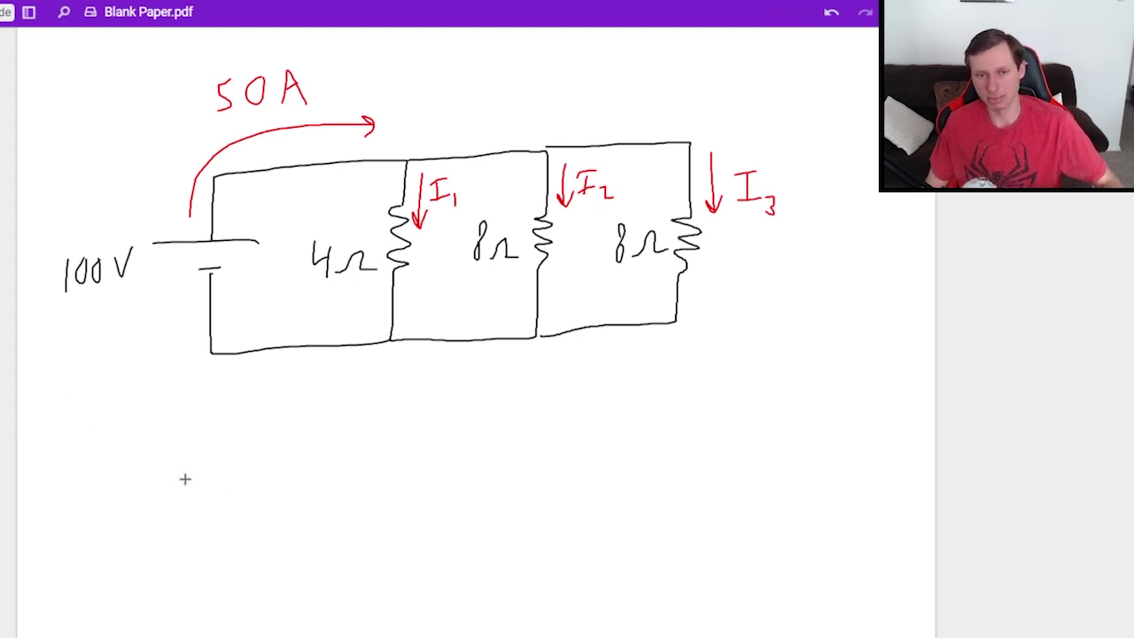
- Write V1 = I1·R1 below the circuit and circle the V1 term
drag(184, 471, 210, 467)
drag(219, 510, 218, 522)
drag(258, 475, 271, 473)
drag(261, 486, 324, 487)
drag(314, 460, 351, 455)
drag(304, 492, 358, 484)
drag(363, 491, 366, 501)
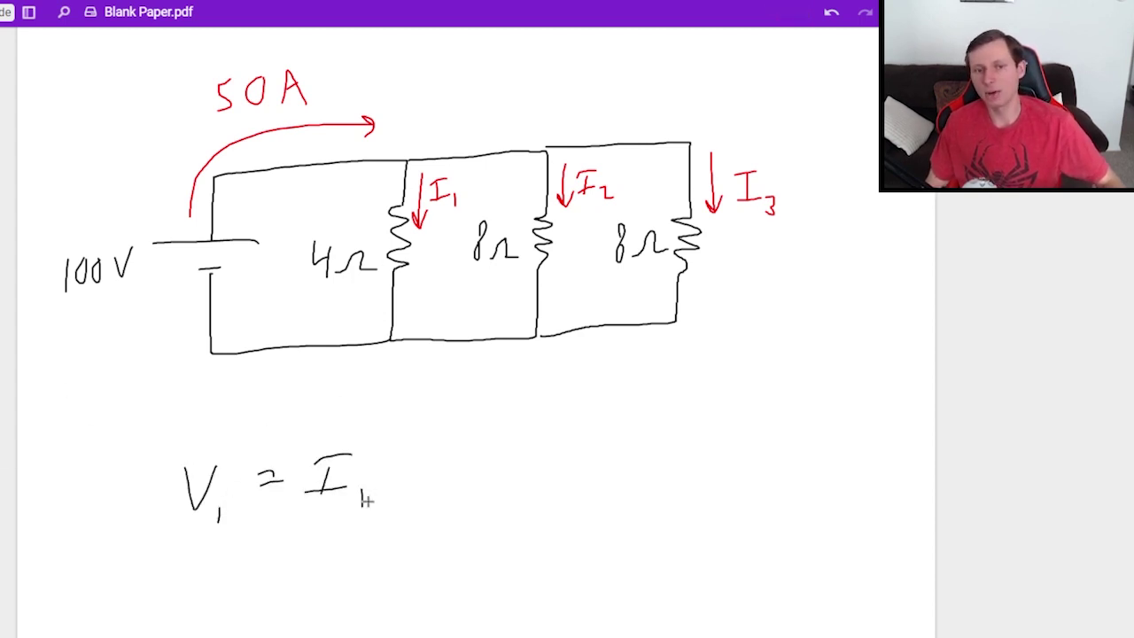
drag(416, 456, 436, 485)
drag(441, 477, 444, 505)
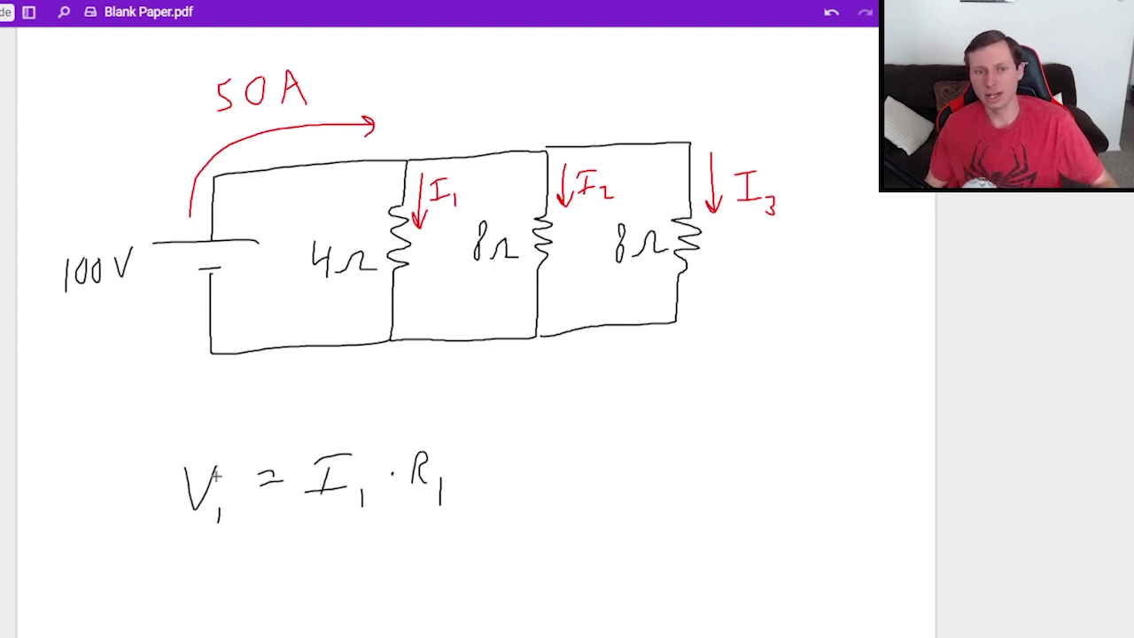
mouse_move(207, 441)
mouse_down()
mouse_move(167, 513)
mouse_move(188, 445)
mouse_up()
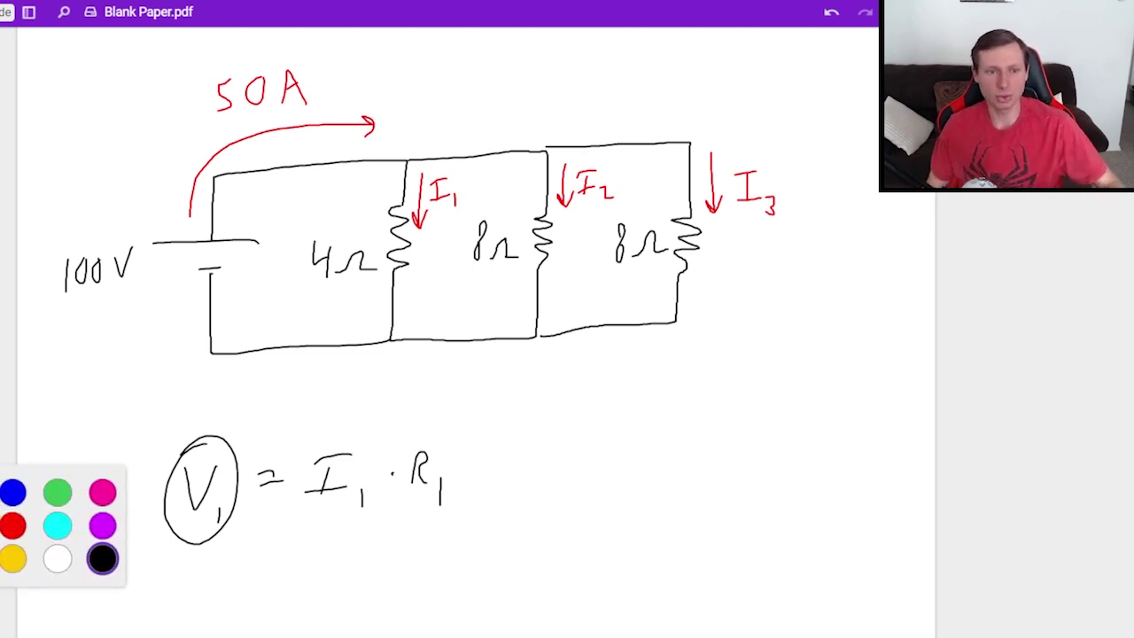
- Trace the top wire in blue and label it 100V
mouse_move(210, 205)
mouse_down()
mouse_move(214, 179)
mouse_move(408, 156)
mouse_move(496, 162)
mouse_up()
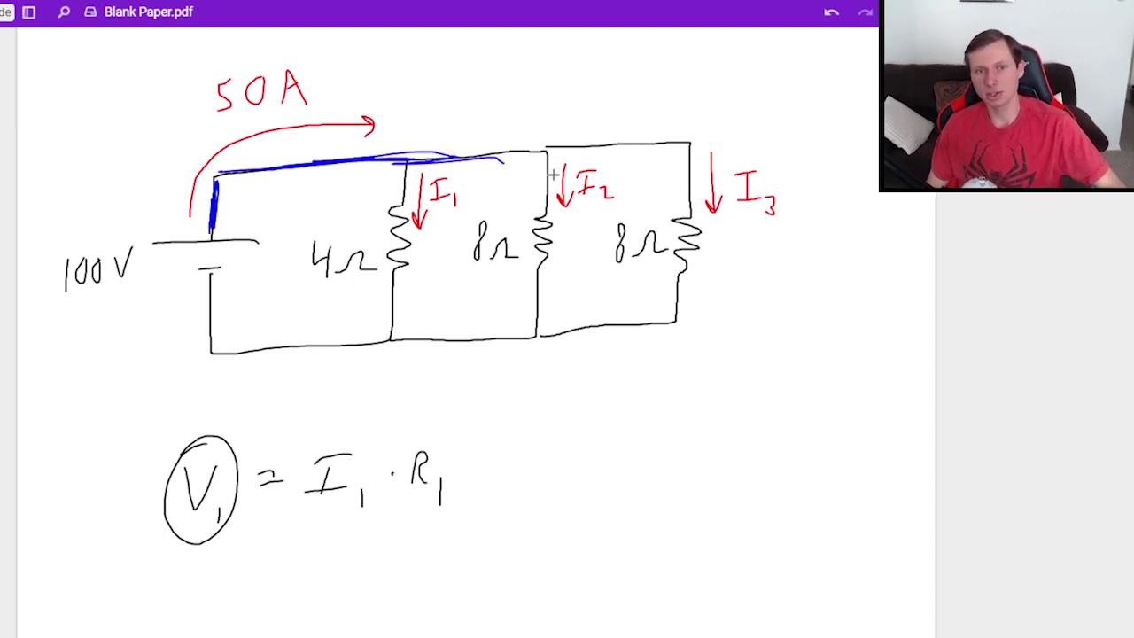
drag(427, 151, 680, 144)
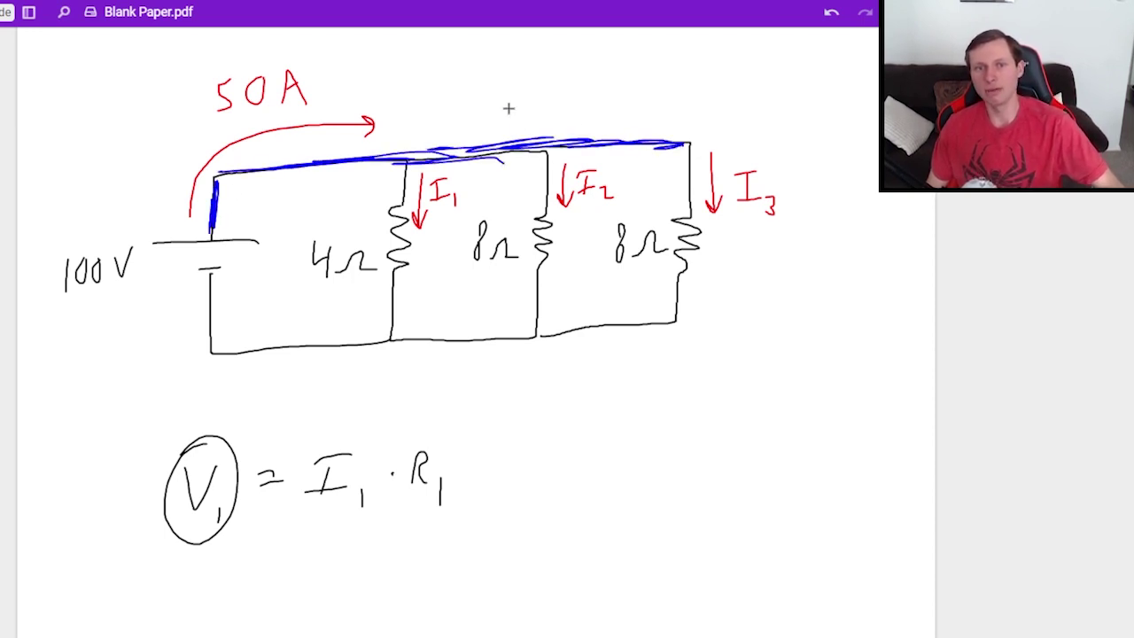
drag(515, 87, 514, 119)
drag(541, 89, 628, 82)
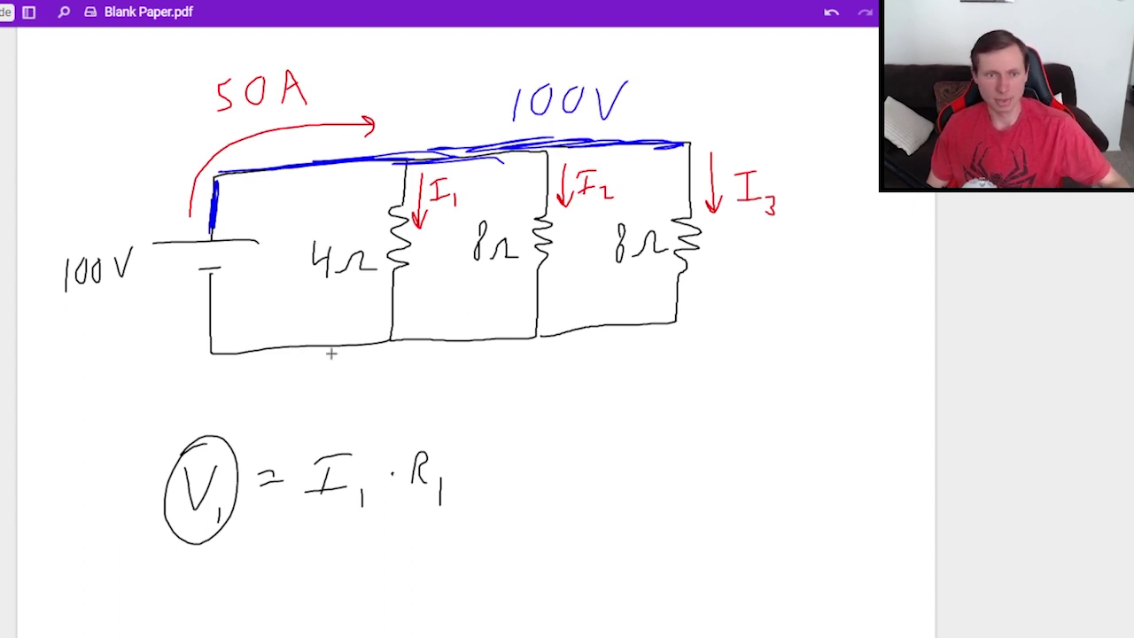
- Trace the bottom wire in green, label it 0V, and return to black ink
mouse_move(211, 298)
mouse_down()
mouse_move(209, 360)
mouse_move(354, 344)
mouse_up()
drag(248, 353, 672, 322)
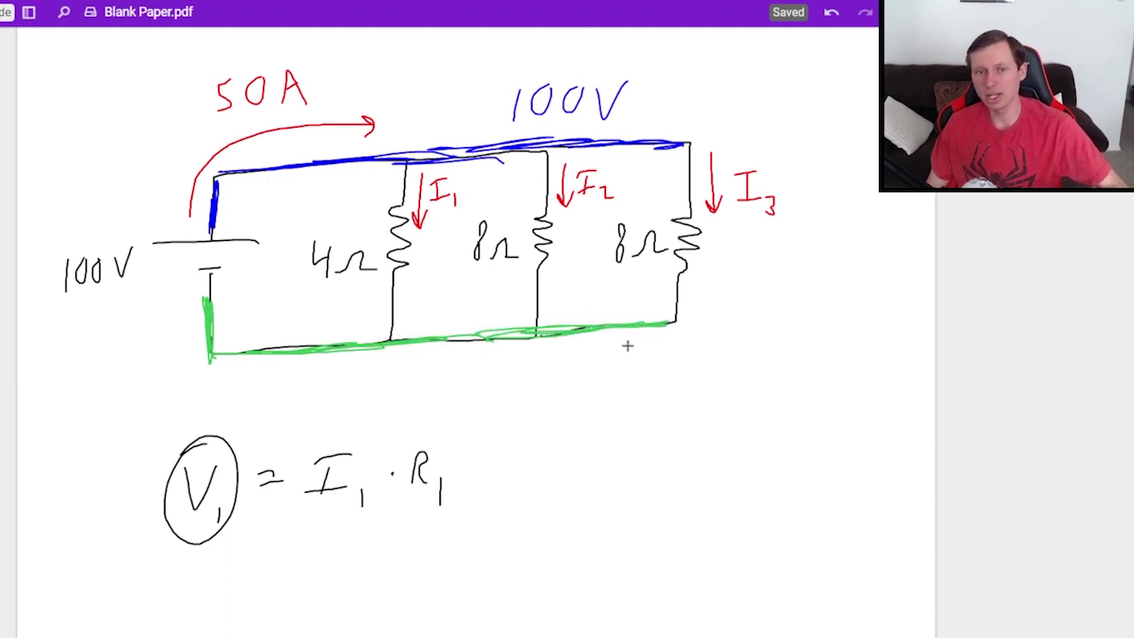
drag(513, 363, 578, 355)
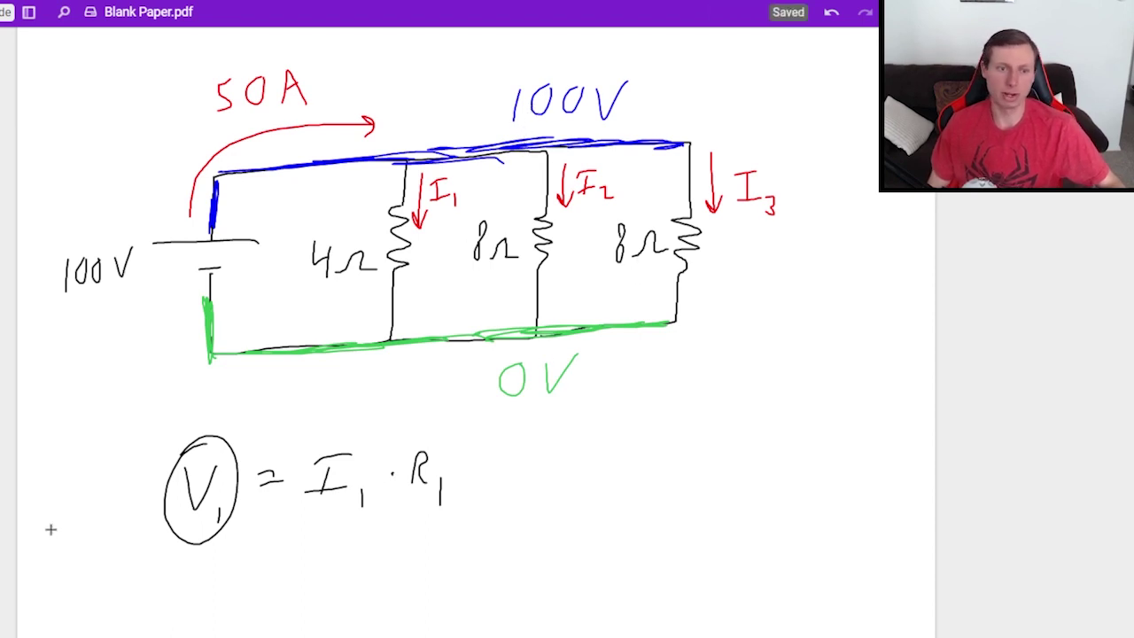
click(101, 556)
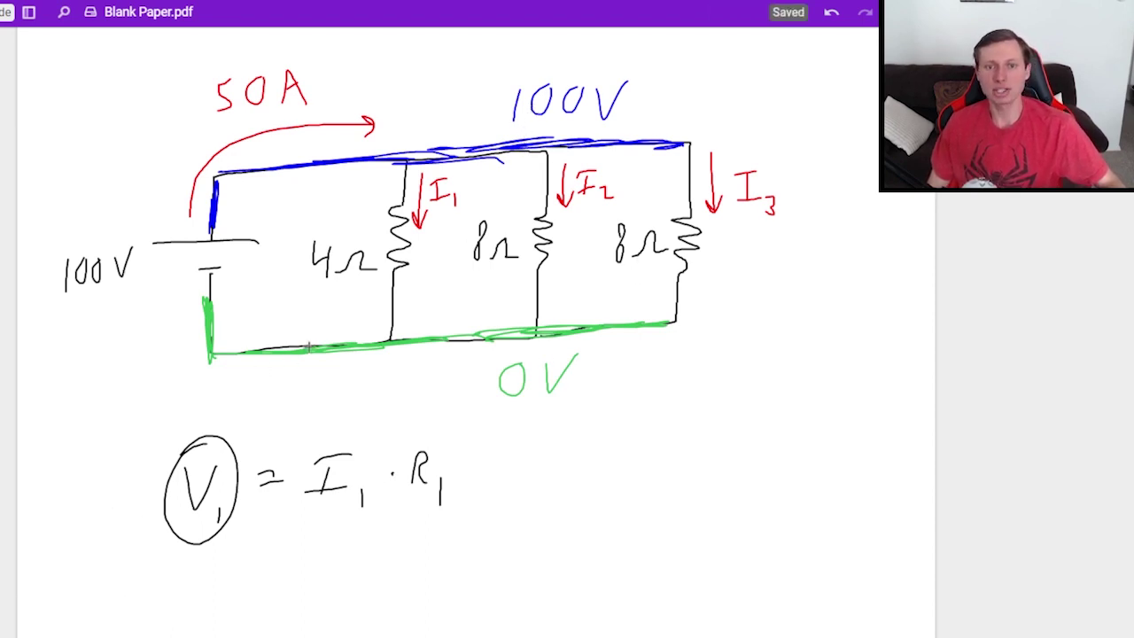
- Write V1 = V2 = V3 = 100V on the next page
scroll(325, 418, down, 3)
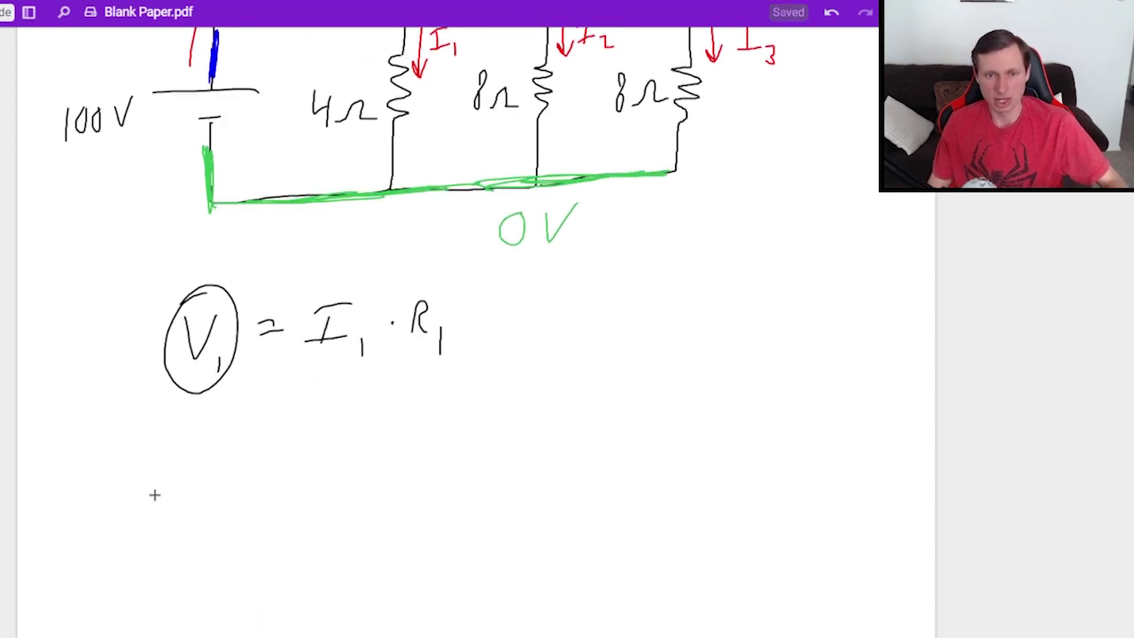
drag(130, 457, 156, 455)
drag(162, 505, 162, 529)
drag(197, 479, 222, 477)
drag(197, 492, 229, 490)
drag(273, 456, 304, 449)
drag(312, 502, 333, 511)
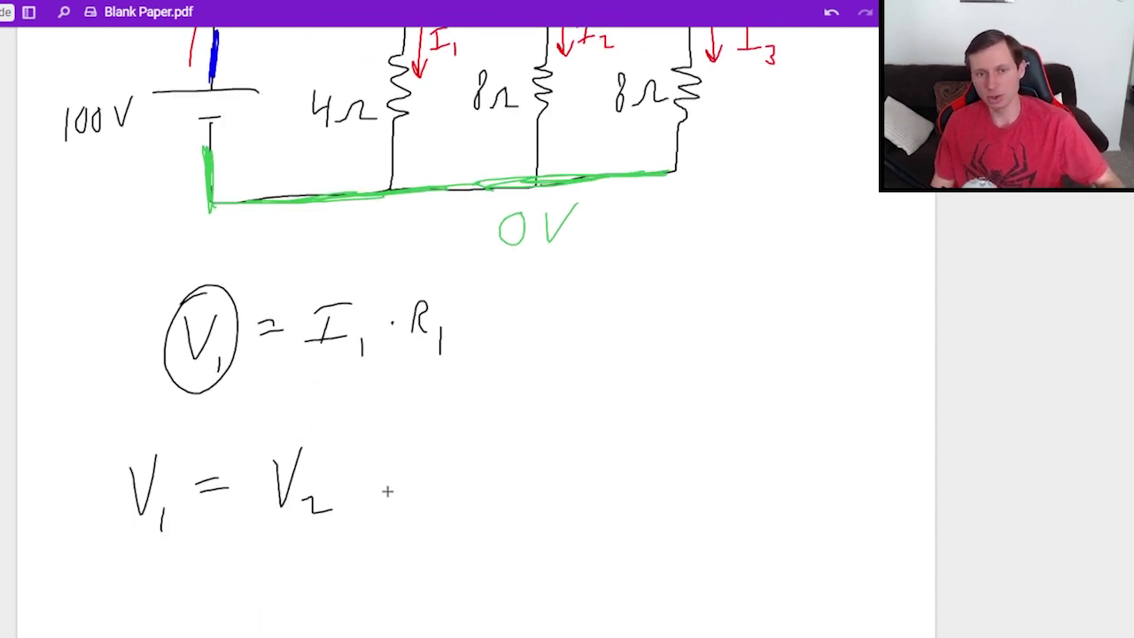
drag(372, 472, 391, 470)
drag(376, 483, 462, 444)
drag(459, 493, 473, 509)
drag(516, 462, 553, 457)
drag(526, 476, 553, 474)
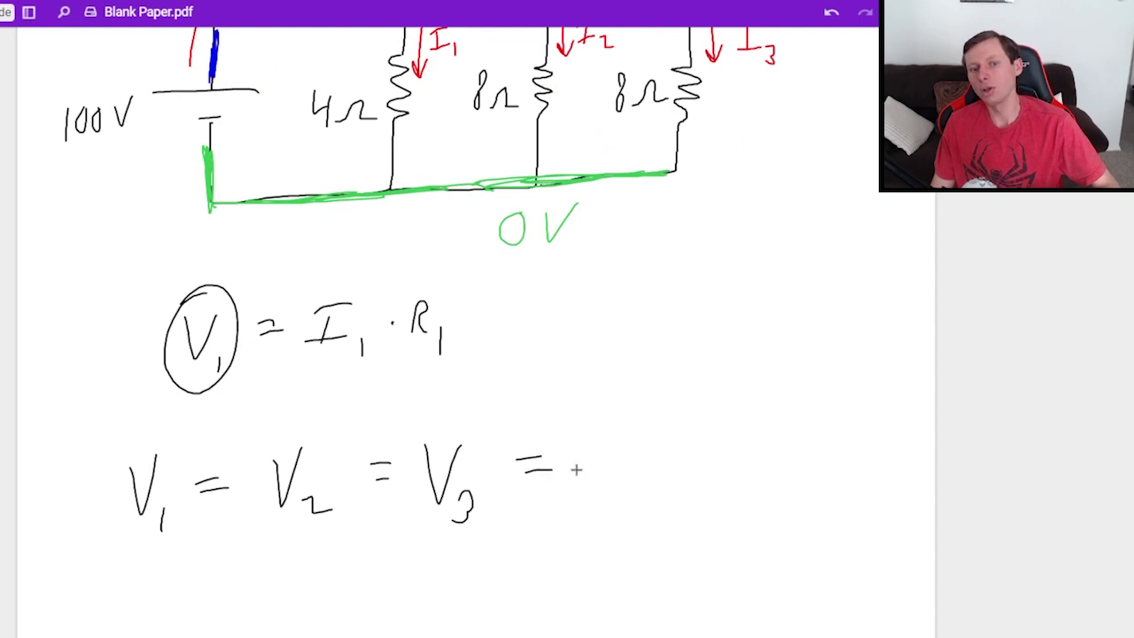
drag(590, 439, 585, 493)
drag(622, 455, 714, 439)
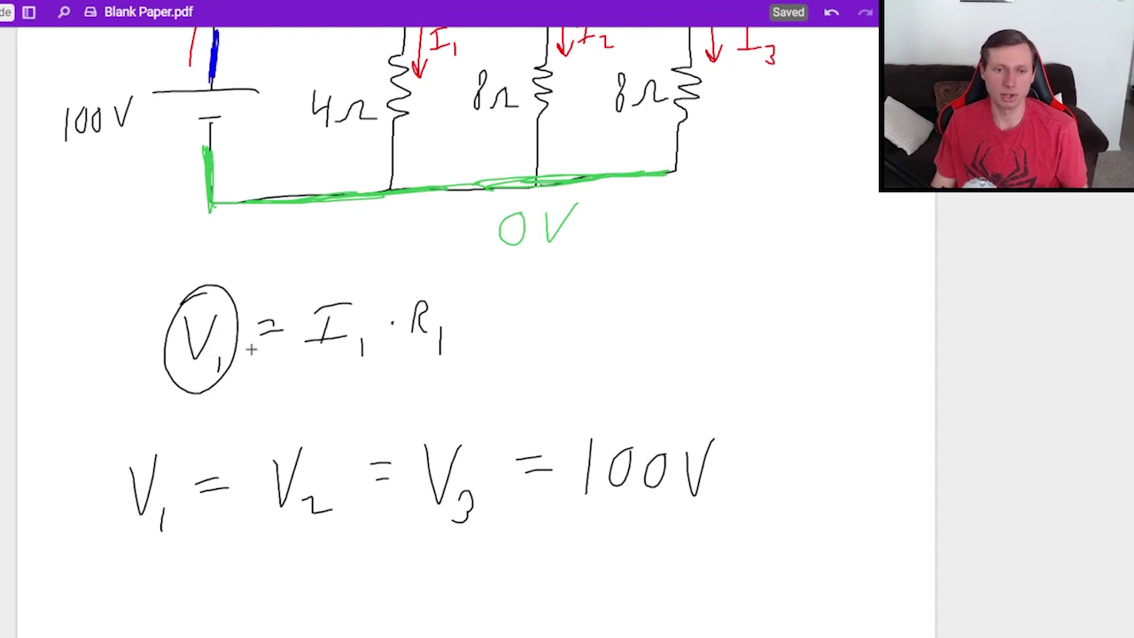
- Write the first branch equation 100 = I1(4)
scroll(326, 360, down, 3)
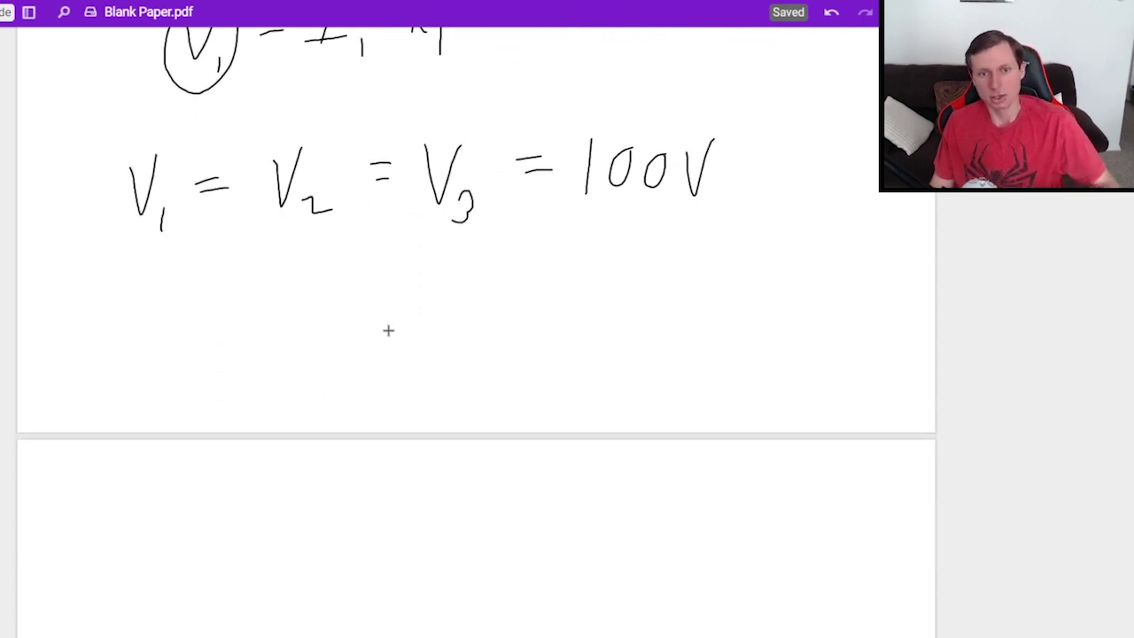
drag(197, 333, 197, 372)
drag(229, 335, 255, 340)
drag(284, 347, 301, 346)
drag(285, 357, 363, 362)
drag(372, 361, 374, 372)
scroll(446, 323, up, 4)
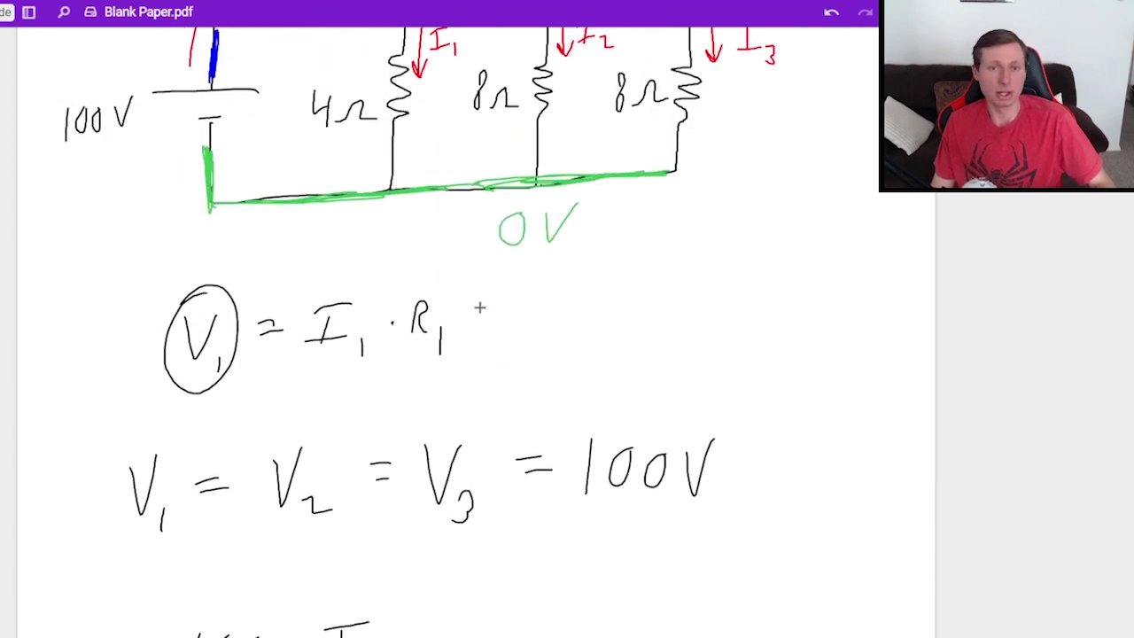
scroll(405, 347, down, 4)
drag(418, 309, 410, 378)
mouse_move(441, 322)
mouse_down()
mouse_move(464, 344)
mouse_move(458, 372)
mouse_up()
drag(472, 310, 470, 381)
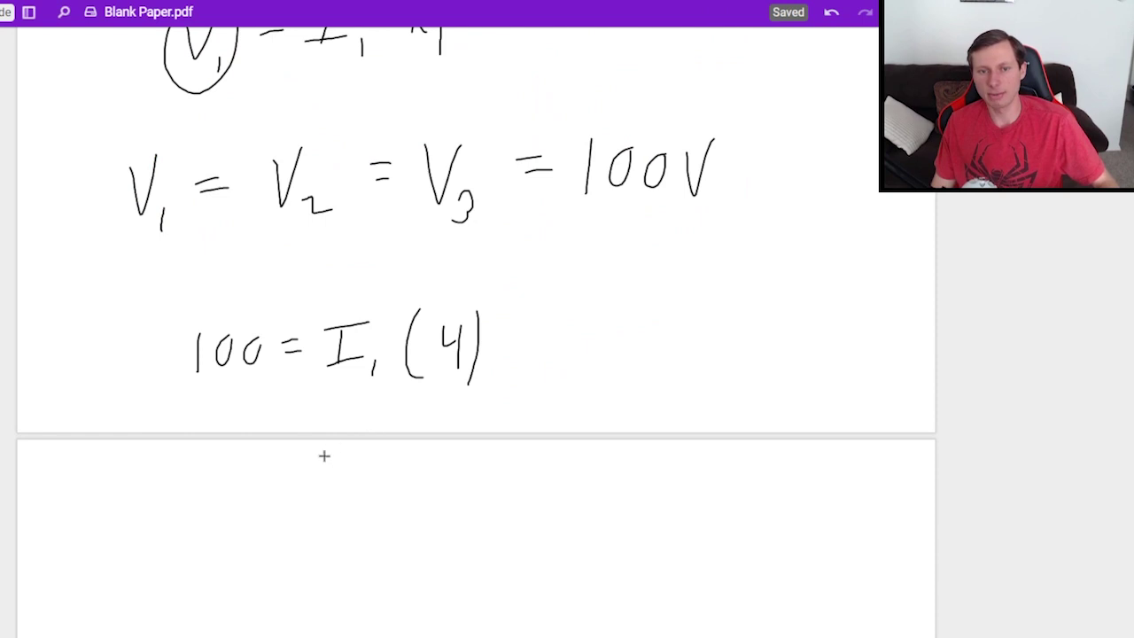
- Write I1 = 25A, circle it, and begin the second branch equation 100 = I
scroll(293, 489, down, 2)
drag(251, 363, 249, 404)
drag(230, 360, 266, 357)
drag(226, 407, 268, 404)
drag(279, 398, 280, 412)
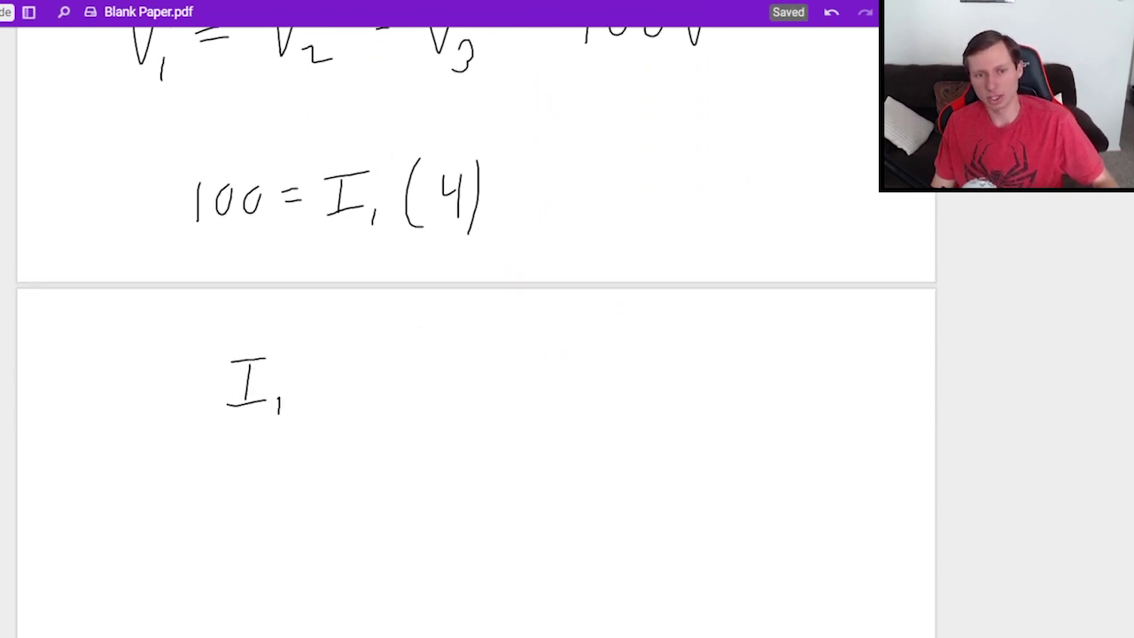
drag(415, 390, 443, 389)
drag(423, 376, 439, 374)
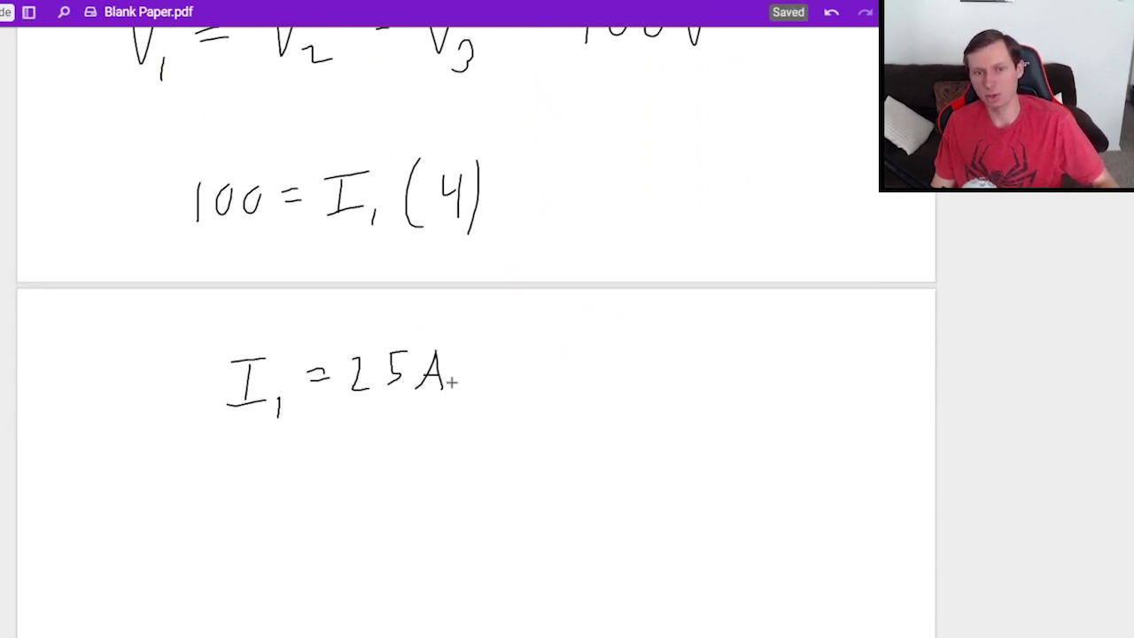
mouse_move(381, 325)
mouse_down()
mouse_move(198, 430)
mouse_move(303, 313)
mouse_up()
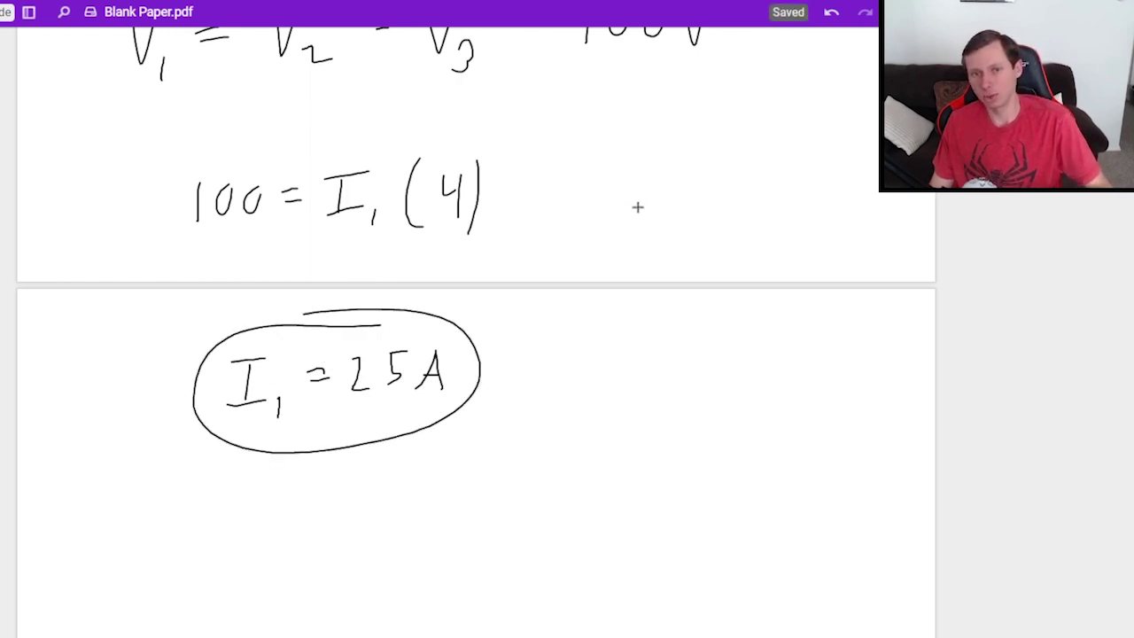
mouse_move(618, 191)
mouse_down()
mouse_move(616, 221)
mouse_move(659, 202)
mouse_up()
- Complete the second branch equation as 100 = I2(8)
drag(675, 200, 694, 200)
drag(675, 210, 728, 217)
drag(720, 188, 750, 186)
drag(716, 220, 746, 217)
drag(753, 209, 758, 219)
scroll(792, 232, up, 7)
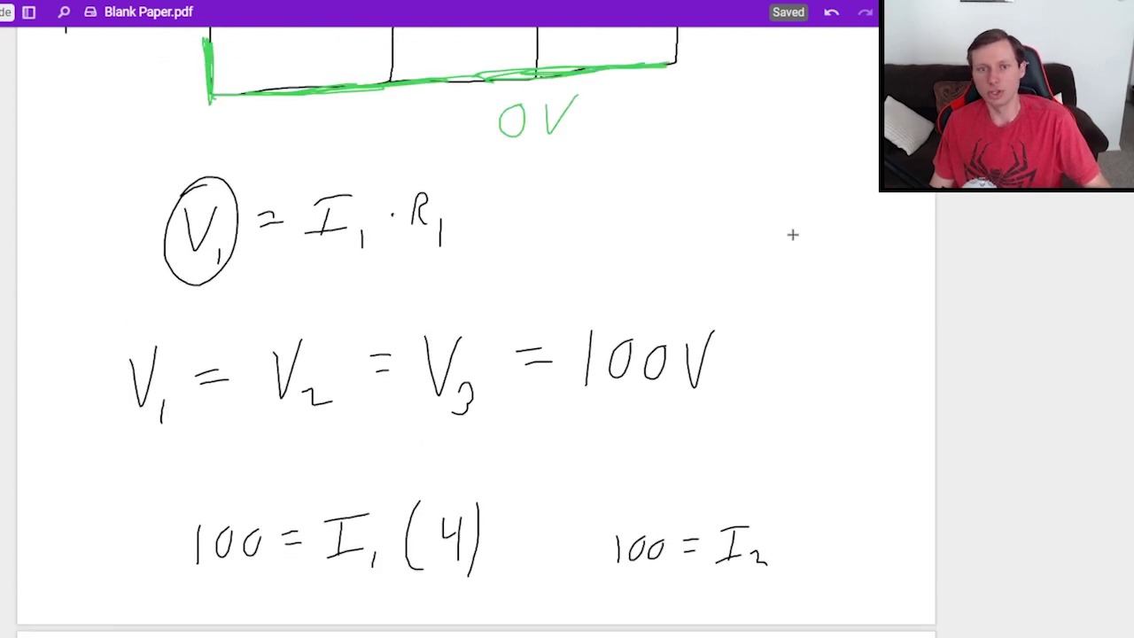
scroll(792, 232, down, 7)
drag(792, 179, 791, 227)
mouse_move(822, 188)
mouse_down()
mouse_move(812, 221)
mouse_move(820, 190)
mouse_up()
drag(837, 177, 829, 245)
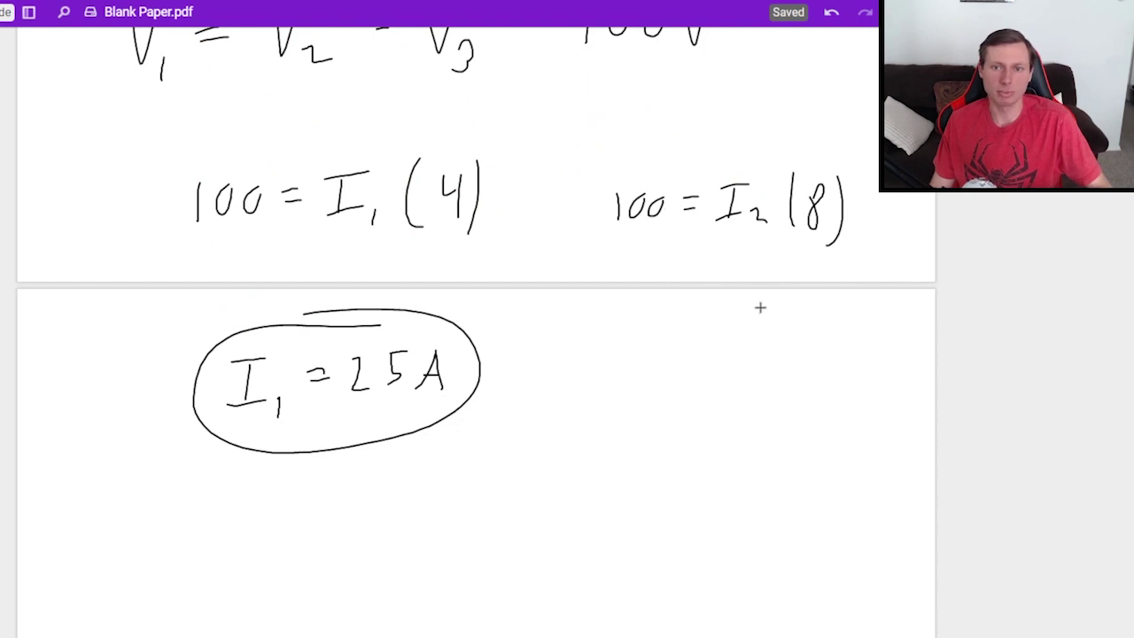
- Write I2 = 12.5A beside the circled I1 result and circle it
drag(633, 346, 630, 382)
drag(609, 347, 657, 342)
drag(606, 386, 638, 383)
mouse_move(657, 380)
mouse_down()
mouse_move(671, 389)
mouse_move(718, 361)
mouse_up()
drag(697, 373, 777, 372)
click(785, 366)
drag(823, 332, 808, 335)
mouse_move(808, 337)
mouse_down()
mouse_move(803, 367)
mouse_move(854, 368)
mouse_up()
drag(836, 354, 850, 354)
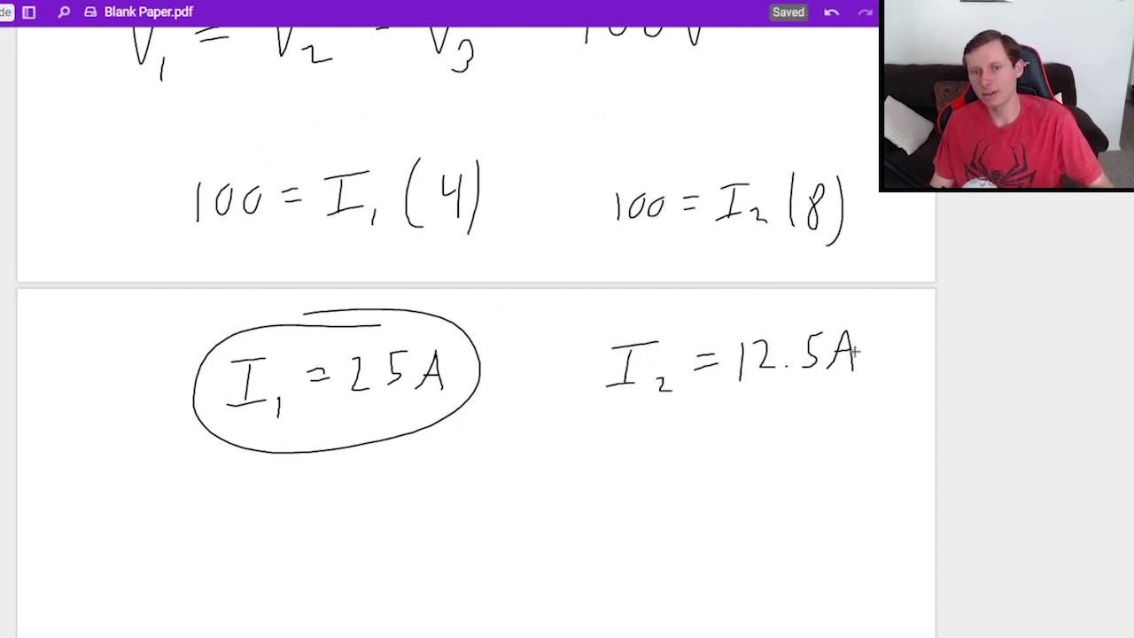
mouse_move(674, 310)
mouse_down()
mouse_move(806, 316)
mouse_move(797, 312)
mouse_up()
- Write the third branch equation 100 = I3(8)
scroll(326, 387, down, 2)
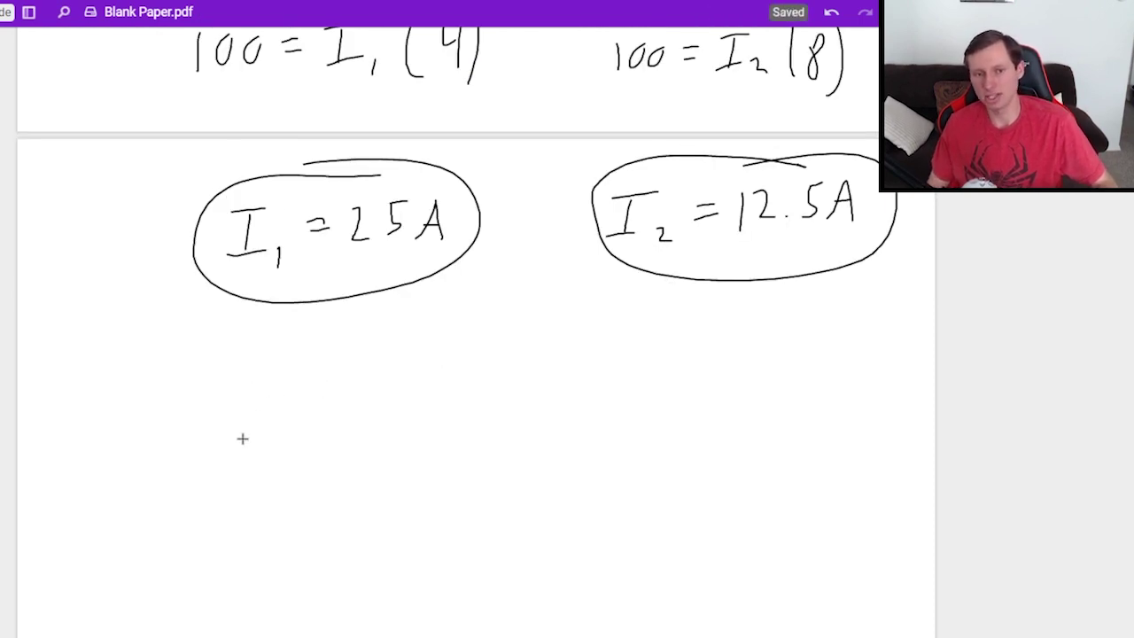
drag(262, 437, 282, 417)
mouse_move(312, 414)
mouse_down()
mouse_move(308, 428)
mouse_move(353, 432)
mouse_up()
mouse_move(405, 412)
mouse_down()
mouse_move(399, 446)
mouse_move(427, 409)
mouse_up()
drag(377, 448, 416, 445)
drag(485, 398, 480, 454)
mouse_move(514, 394)
mouse_down()
mouse_move(510, 442)
mouse_move(531, 456)
mouse_up()
drag(350, 527, 350, 565)
- Write I3 = 12.5A below and circle the answer
drag(334, 524, 380, 521)
drag(328, 570, 365, 568)
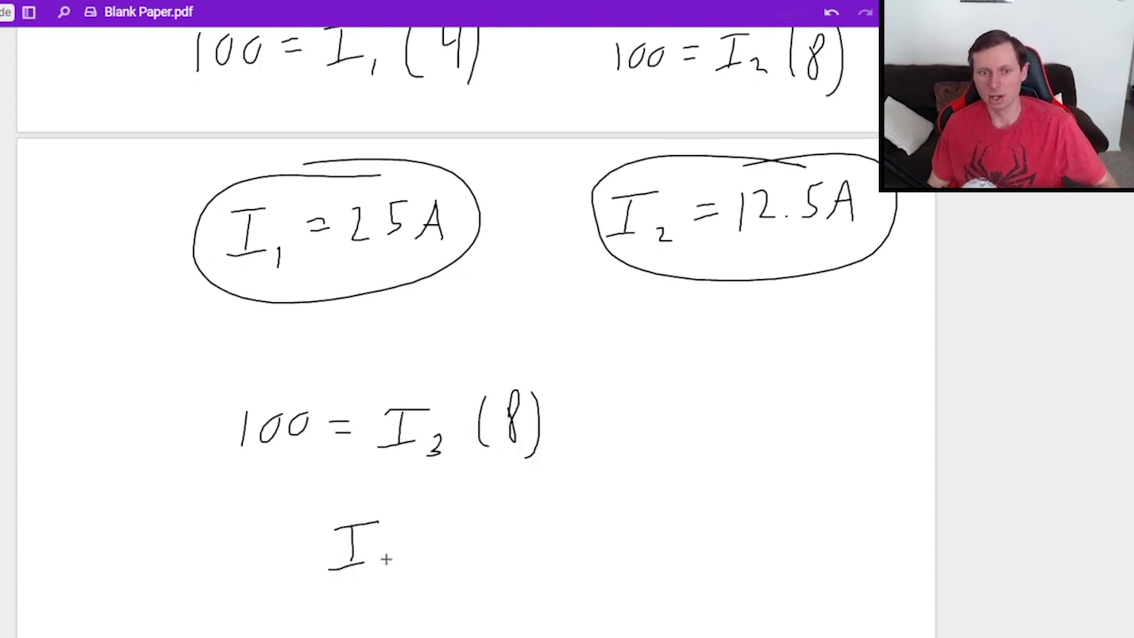
drag(493, 529, 521, 556)
click(535, 550)
drag(568, 514, 606, 557)
drag(589, 537, 610, 535)
mouse_move(591, 478)
mouse_down()
mouse_move(531, 611)
mouse_move(452, 466)
mouse_up()
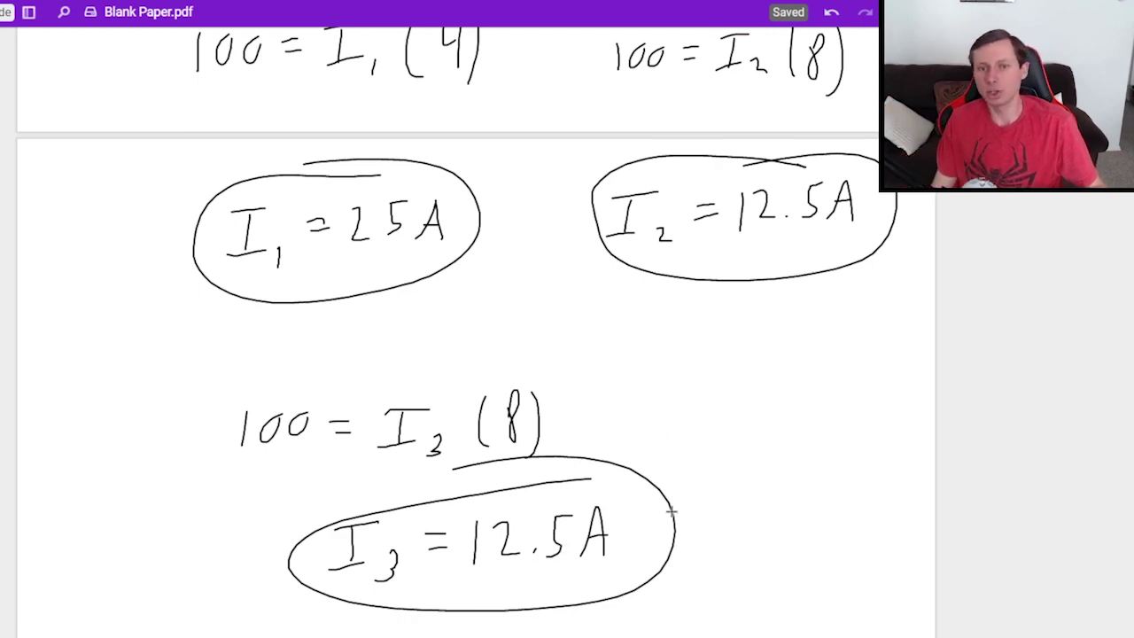
scroll(677, 505, up, 10)
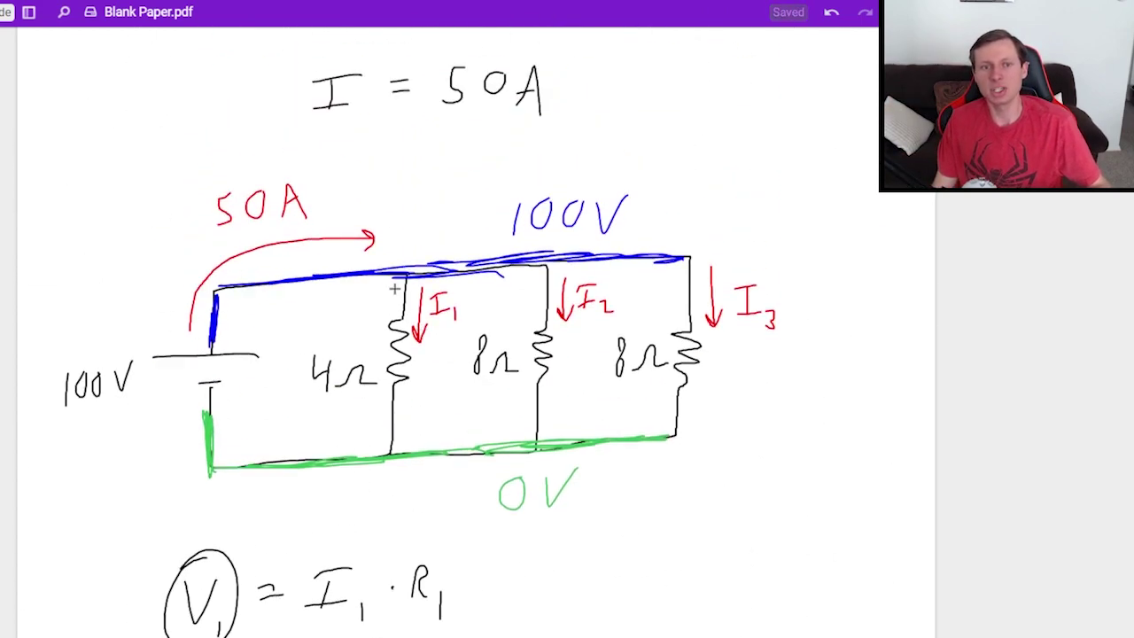
- Review the circuit, then scroll to a nearly blank area below the branch-current results
drag(219, 204, 282, 191)
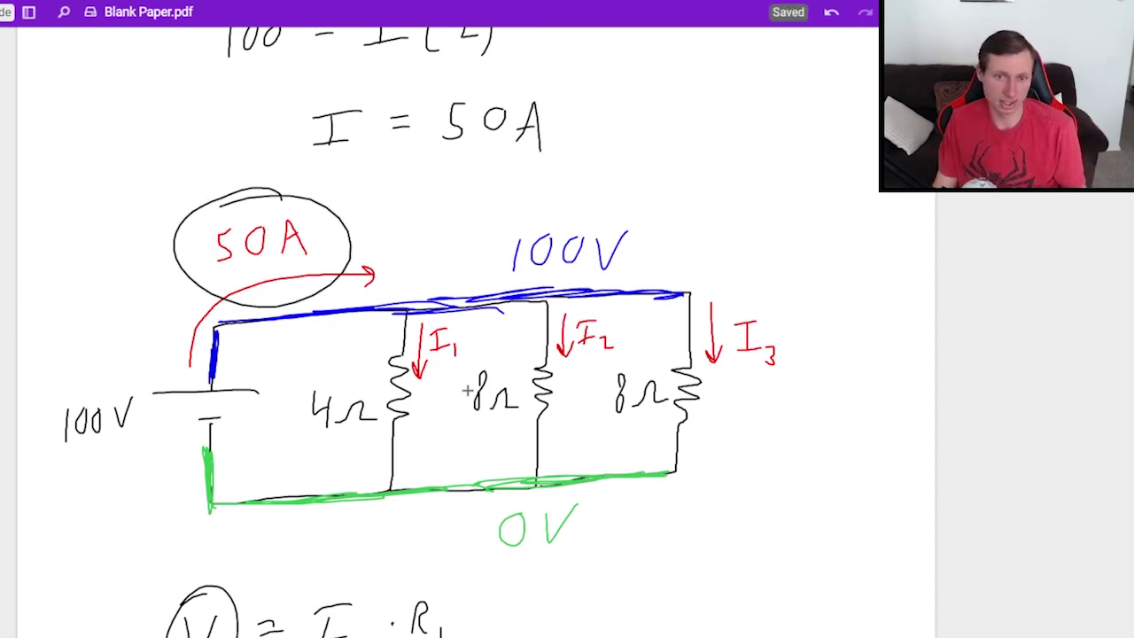
scroll(467, 390, down, 6)
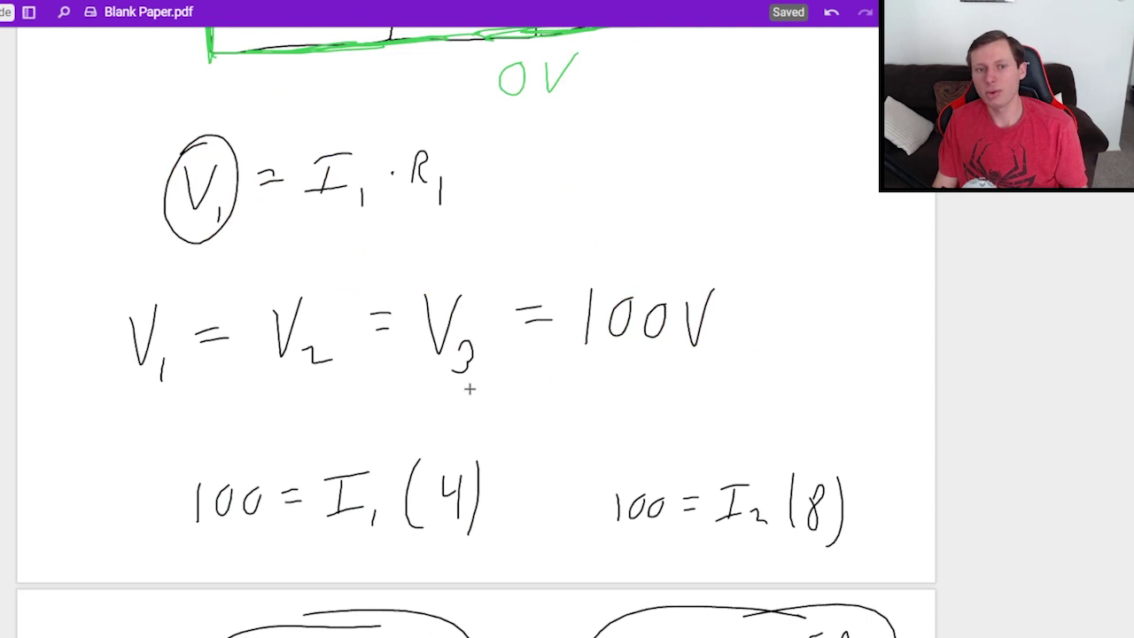
scroll(469, 388, down, 3)
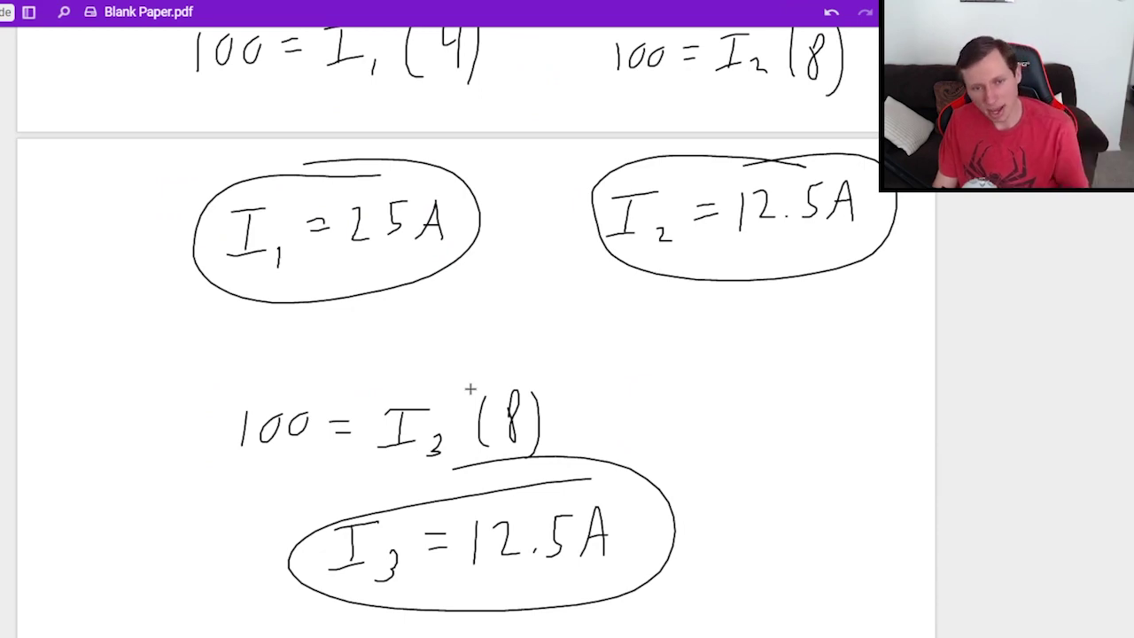
scroll(469, 388, up, 9)
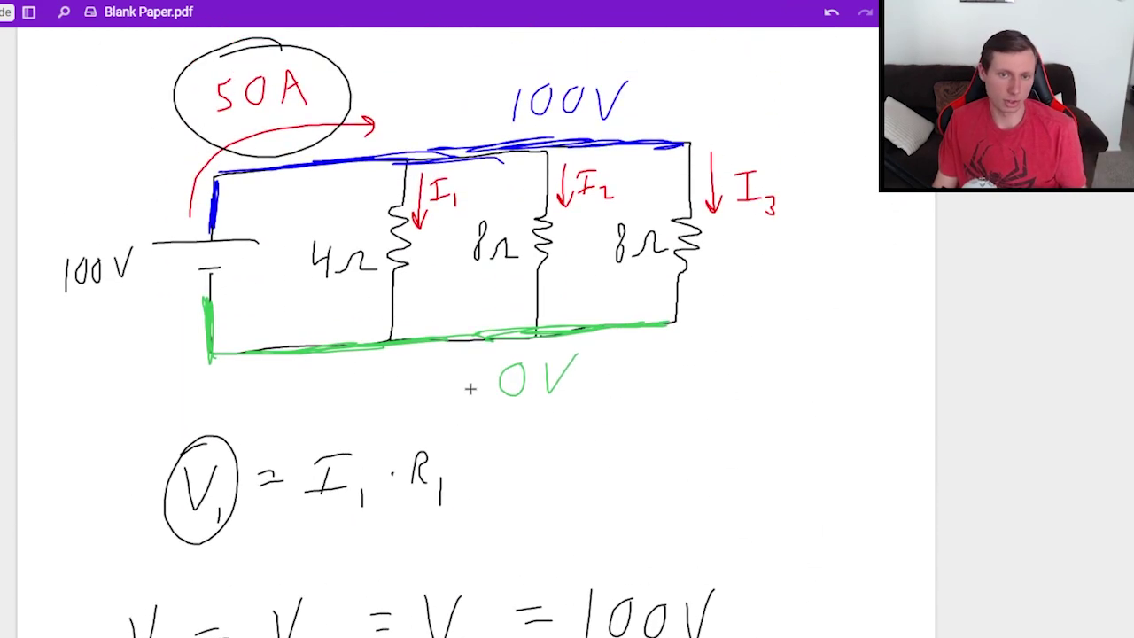
scroll(469, 388, down, 12)
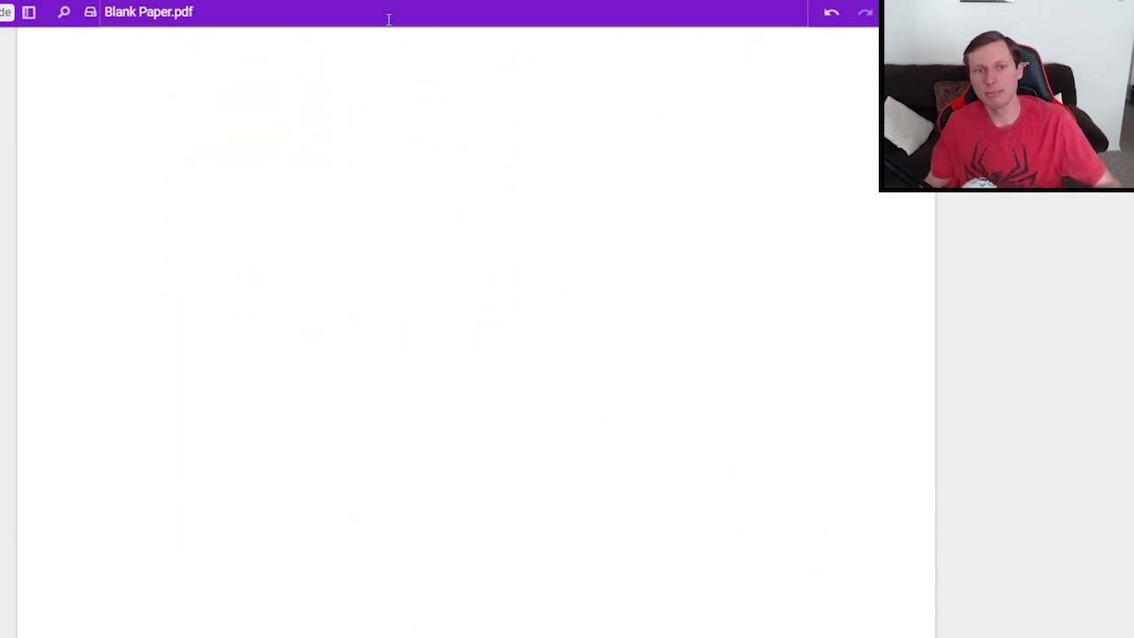
- Handwrite the power formula P = V²/R
mouse_move(170, 109)
mouse_down()
mouse_move(169, 162)
mouse_move(169, 138)
mouse_up()
drag(203, 129, 223, 136)
drag(274, 86, 296, 88)
drag(311, 60, 334, 73)
mouse_move(255, 149)
mouse_down()
mouse_move(305, 145)
mouse_move(271, 205)
mouse_up()
drag(272, 174, 293, 208)
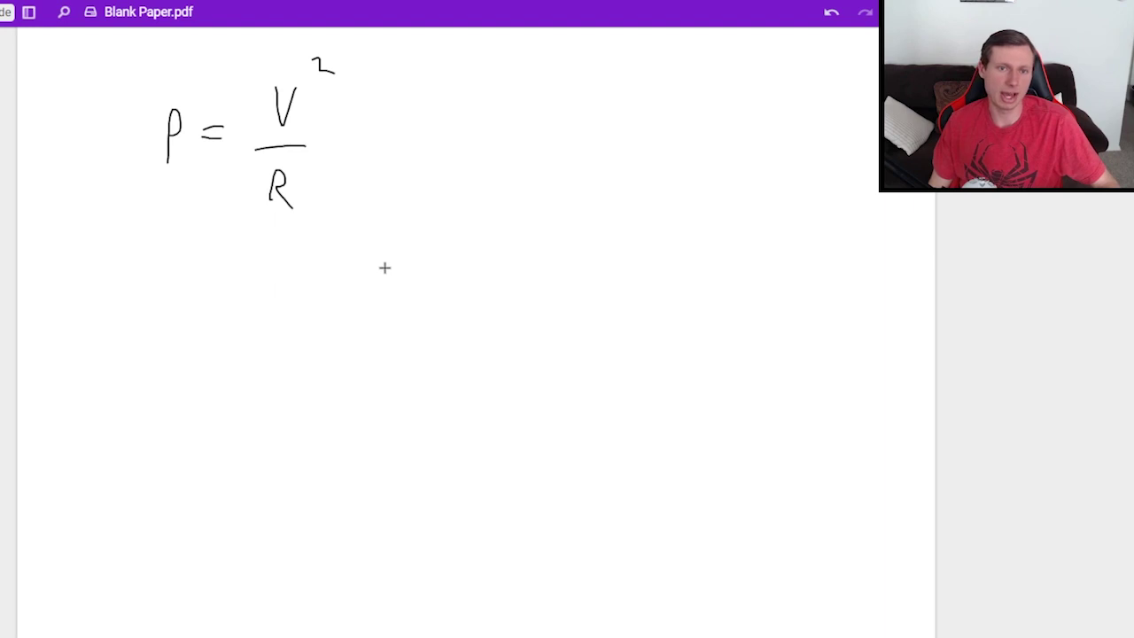
- Write P1 = 100²/4 = 2,500W and circle the result
mouse_move(129, 363)
mouse_down()
mouse_move(148, 324)
mouse_move(208, 324)
mouse_up()
drag(189, 334, 209, 333)
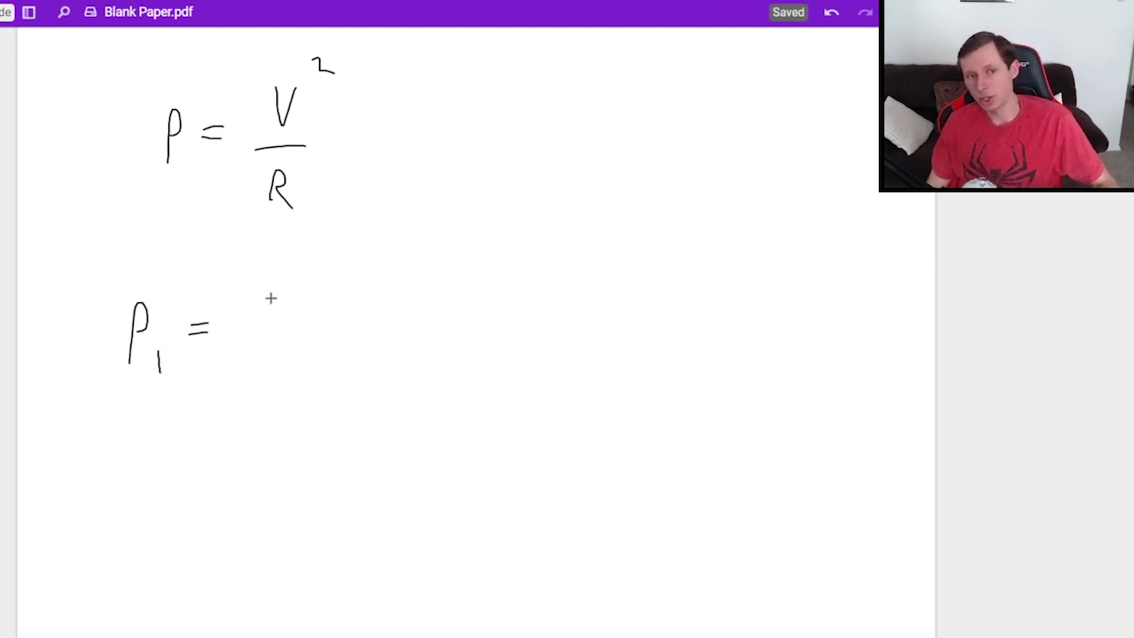
mouse_move(264, 284)
mouse_down()
mouse_move(266, 314)
mouse_move(292, 284)
mouse_up()
mouse_move(319, 283)
mouse_down()
mouse_move(306, 296)
mouse_move(325, 285)
mouse_up()
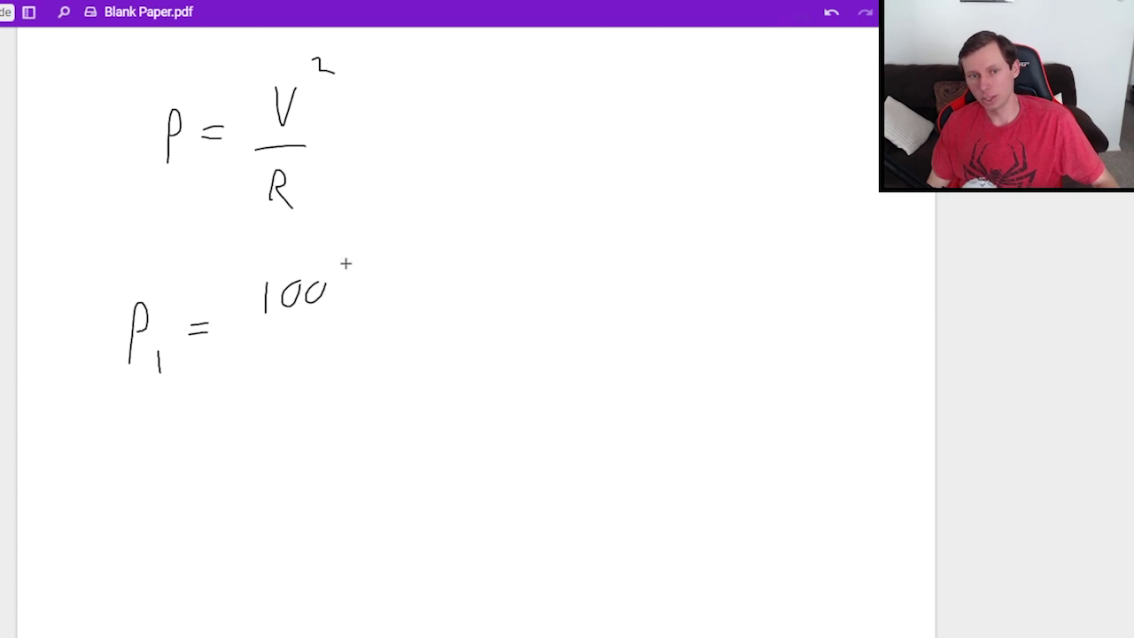
drag(250, 332, 368, 328)
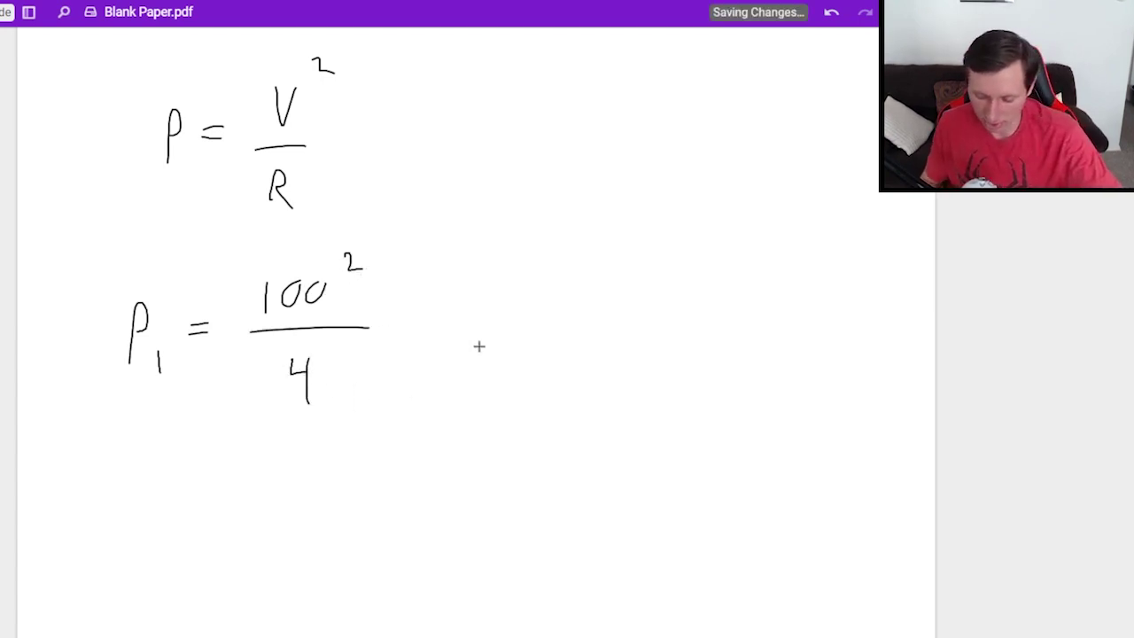
drag(432, 325, 453, 323)
mouse_move(434, 334)
mouse_down()
mouse_move(497, 297)
mouse_move(523, 351)
mouse_up()
drag(563, 300, 544, 332)
mouse_move(576, 301)
mouse_down()
mouse_move(651, 287)
mouse_move(610, 384)
mouse_move(542, 269)
mouse_up()
- Write P2 = 100²/8 = 1,250W on the next line
scroll(177, 425, down, 2)
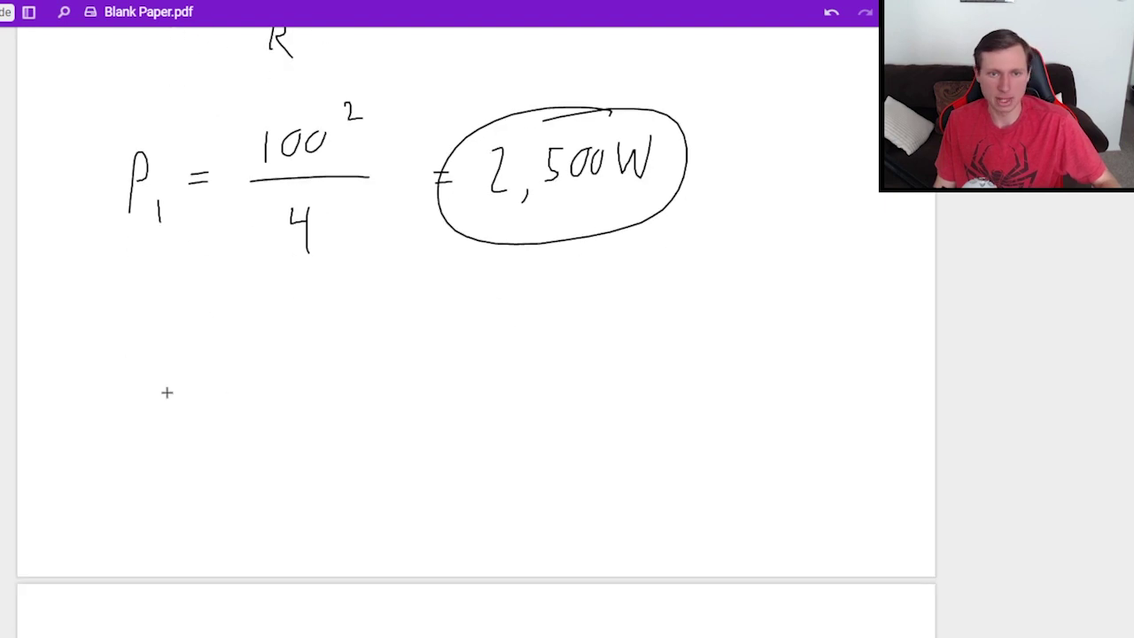
mouse_move(125, 387)
mouse_down()
mouse_move(136, 350)
mouse_move(126, 371)
mouse_up()
drag(147, 386, 172, 396)
drag(197, 359, 220, 353)
drag(202, 367, 225, 362)
drag(262, 323, 261, 356)
drag(299, 326, 294, 351)
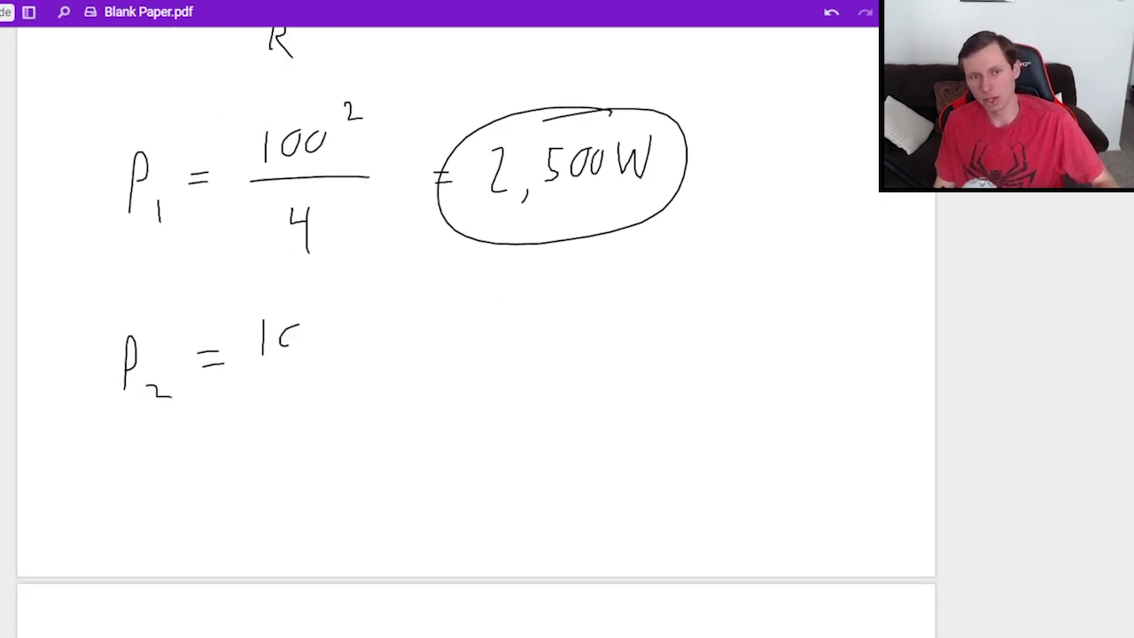
drag(340, 299, 353, 310)
mouse_move(262, 362)
mouse_down()
mouse_move(367, 353)
mouse_move(315, 378)
mouse_up()
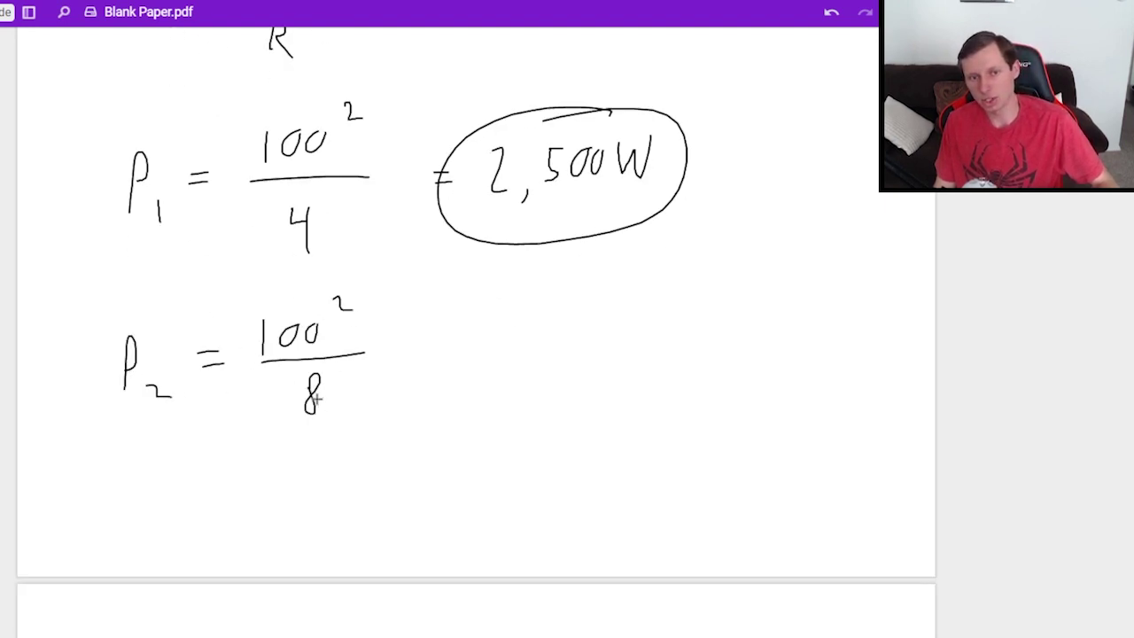
drag(417, 346, 445, 344)
drag(421, 354, 447, 353)
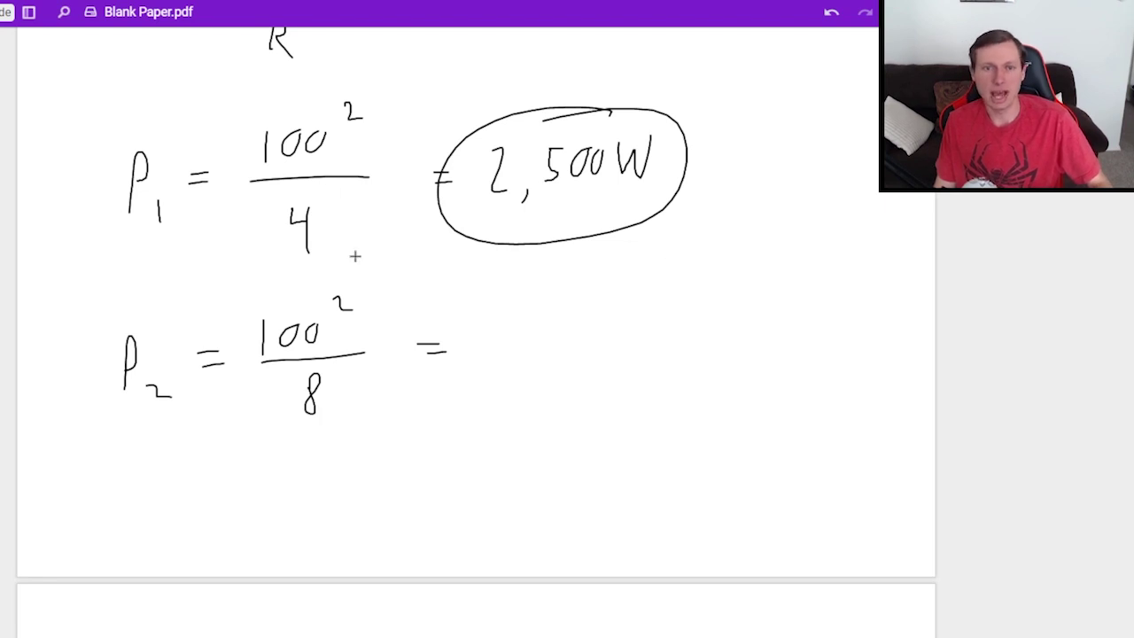
mouse_move(492, 326)
mouse_down()
mouse_move(492, 368)
mouse_move(504, 376)
mouse_up()
drag(539, 321, 553, 347)
mouse_move(582, 310)
mouse_down()
mouse_move(576, 342)
mouse_move(613, 314)
mouse_up()
mouse_move(640, 308)
mouse_down()
mouse_move(639, 328)
mouse_move(681, 309)
mouse_up()
- Write P3 = 100²/8 = 1,250W, then circle the P3 and P2 results
scroll(325, 369, down, 3)
mouse_move(147, 329)
mouse_down()
mouse_move(146, 395)
mouse_move(148, 365)
mouse_up()
drag(168, 374, 170, 399)
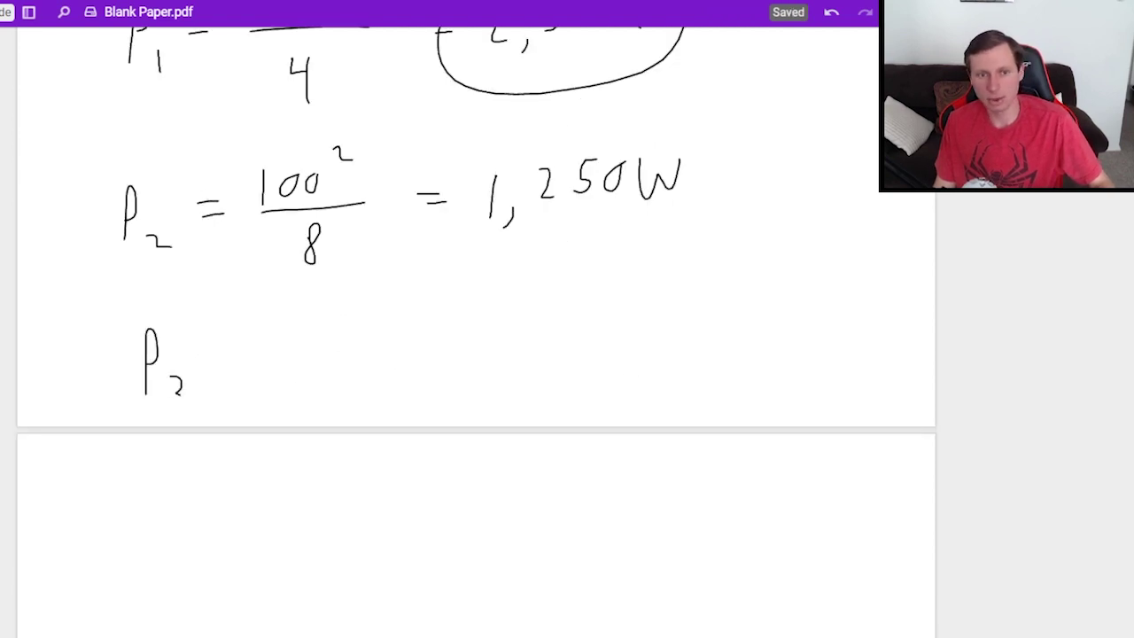
drag(221, 353, 235, 353)
drag(221, 361, 242, 361)
drag(289, 325, 289, 349)
mouse_move(314, 324)
mouse_down()
mouse_move(306, 337)
mouse_move(315, 324)
mouse_up()
drag(338, 325, 336, 325)
drag(351, 301, 366, 311)
mouse_move(277, 361)
mouse_down()
mouse_move(356, 354)
mouse_move(322, 379)
mouse_up()
drag(406, 349, 427, 348)
drag(498, 362, 487, 382)
drag(524, 337, 537, 361)
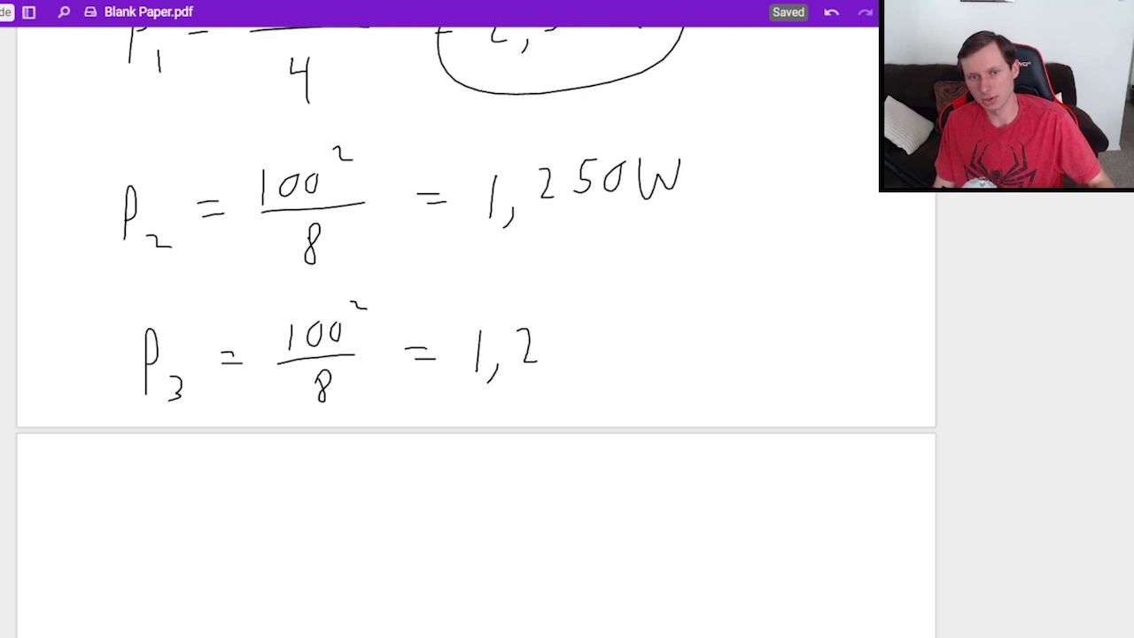
drag(594, 330, 591, 331)
mouse_move(604, 330)
mouse_down()
mouse_move(620, 358)
mouse_move(640, 314)
mouse_up()
drag(461, 335, 620, 294)
drag(553, 316, 474, 335)
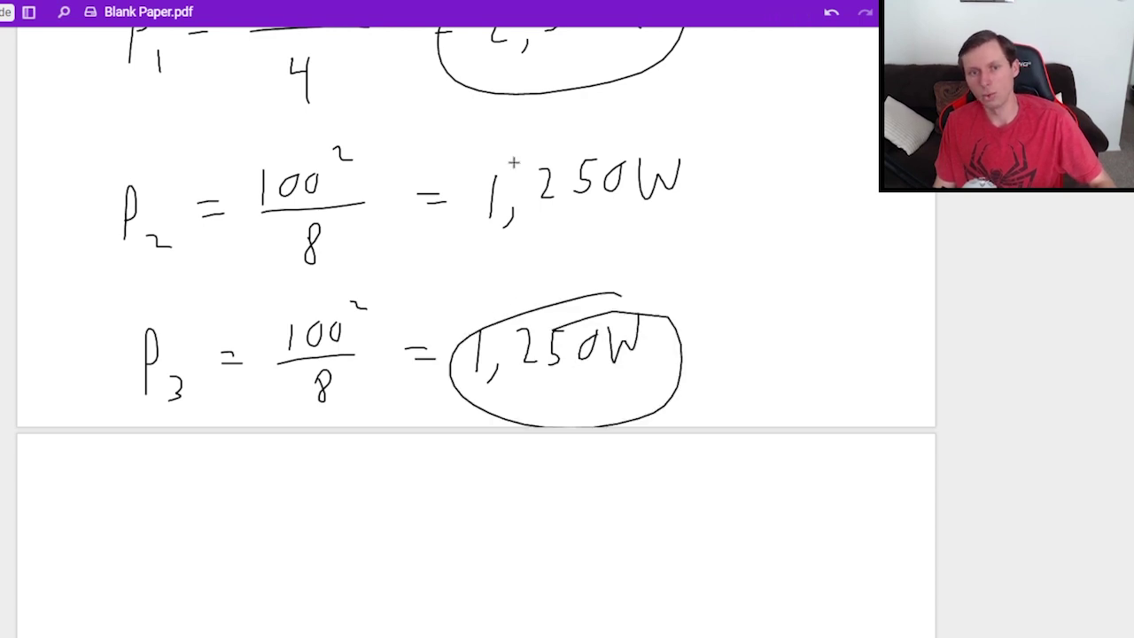
mouse_move(626, 136)
mouse_down()
mouse_move(695, 220)
mouse_move(625, 136)
mouse_up()
scroll(463, 388, up, 3)
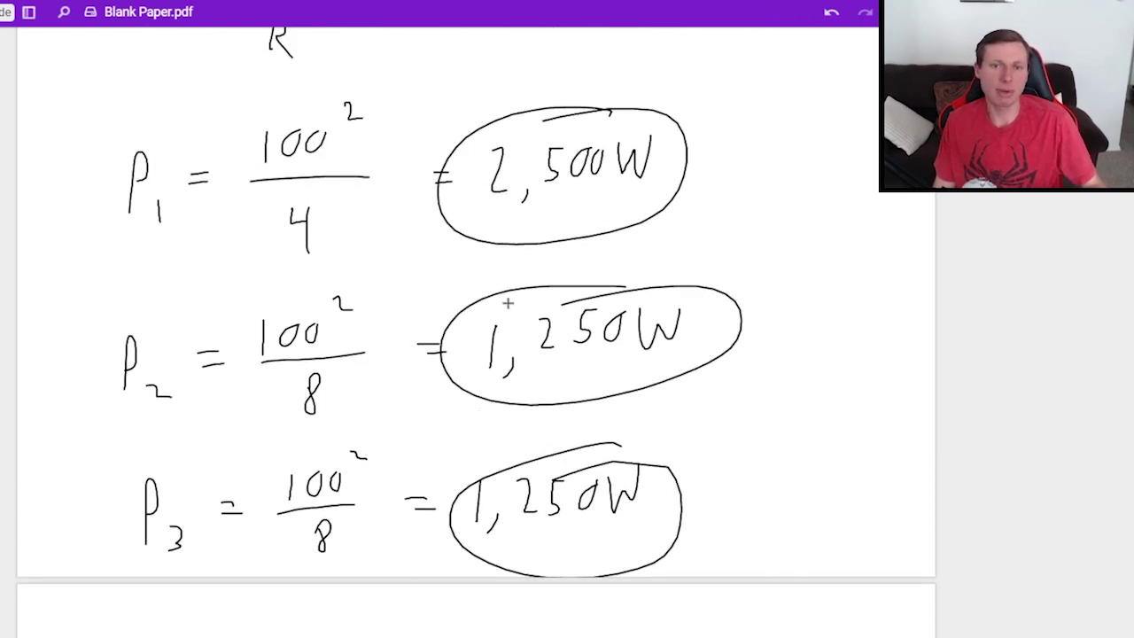
- Write the summed total power as Ptot = 5,000W
scroll(509, 299, down, 6)
mouse_move(396, 351)
mouse_down()
mouse_move(379, 353)
mouse_move(365, 399)
mouse_up()
drag(406, 393, 401, 407)
drag(433, 361, 431, 363)
mouse_move(461, 363)
mouse_down()
mouse_move(456, 390)
mouse_move(463, 363)
mouse_up()
drag(486, 363, 544, 334)
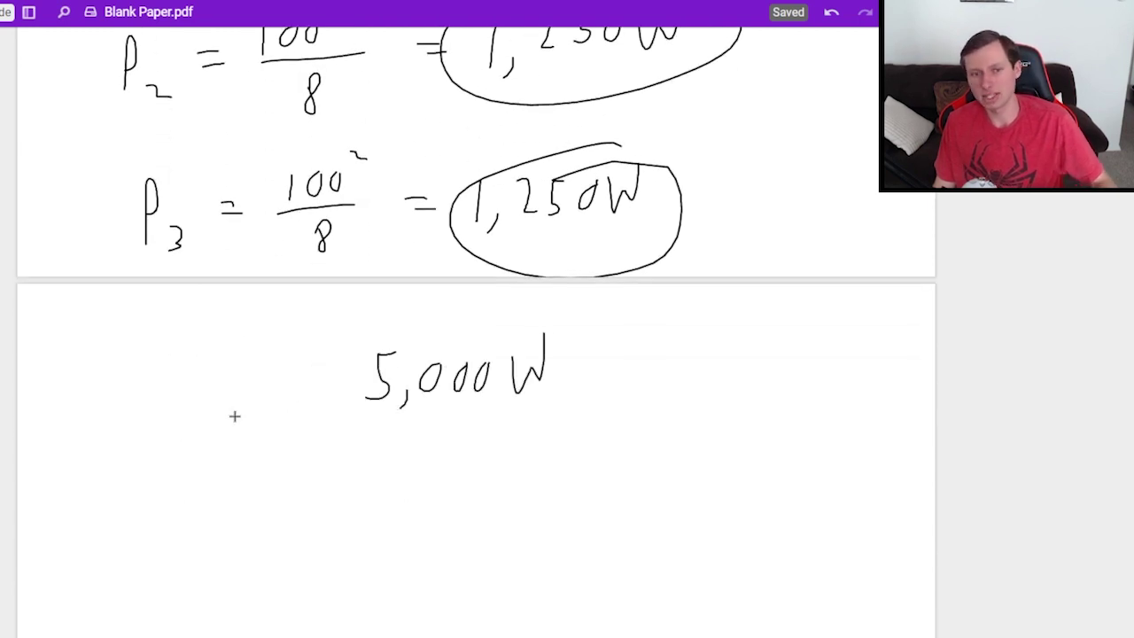
drag(221, 336, 222, 408)
drag(220, 336, 242, 416)
drag(234, 404, 257, 402)
drag(271, 399, 271, 400)
drag(292, 390, 293, 420)
drag(284, 400, 335, 372)
drag(322, 382, 337, 381)
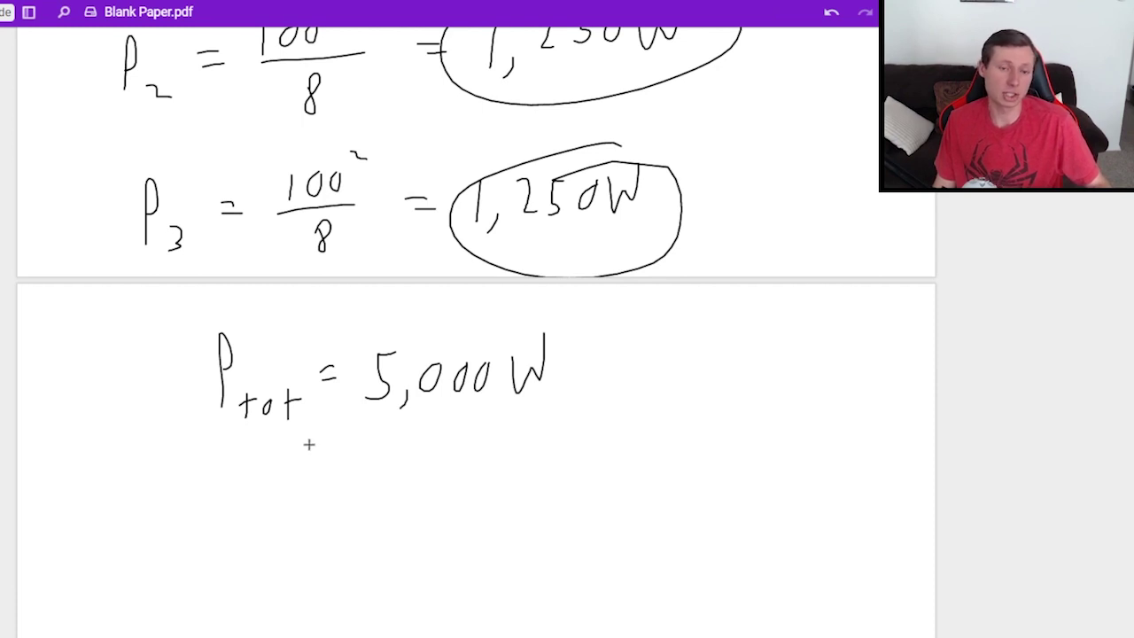
- Sketch a battery labelled 100V with an upward 50A current arrow
scroll(310, 443, down, 3)
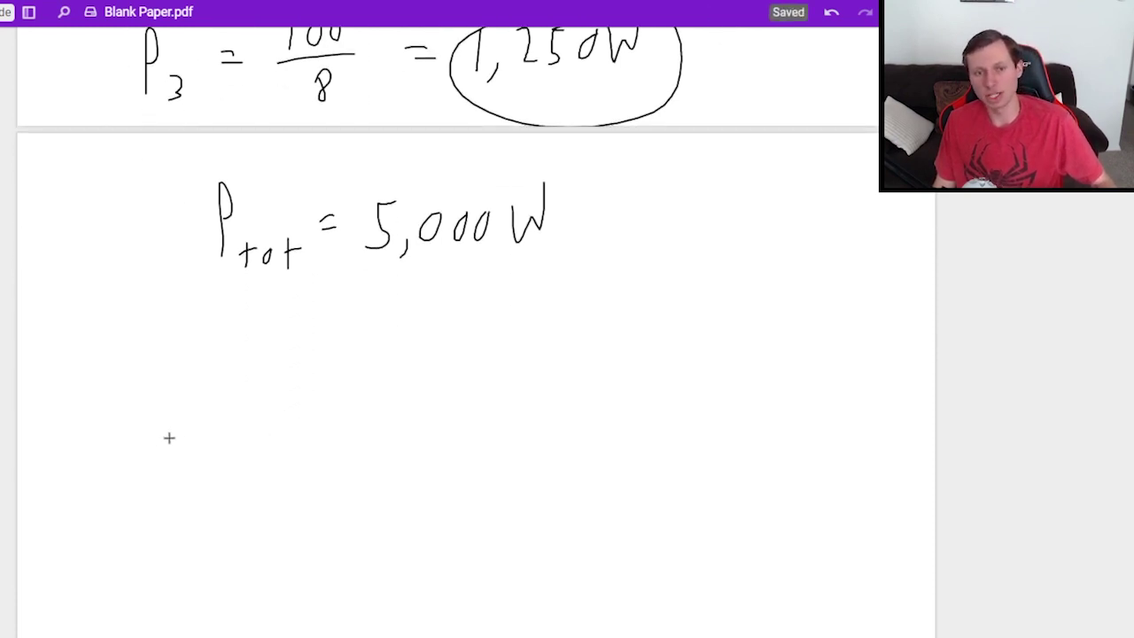
drag(162, 444, 287, 438)
drag(209, 476, 249, 472)
drag(222, 368, 223, 527)
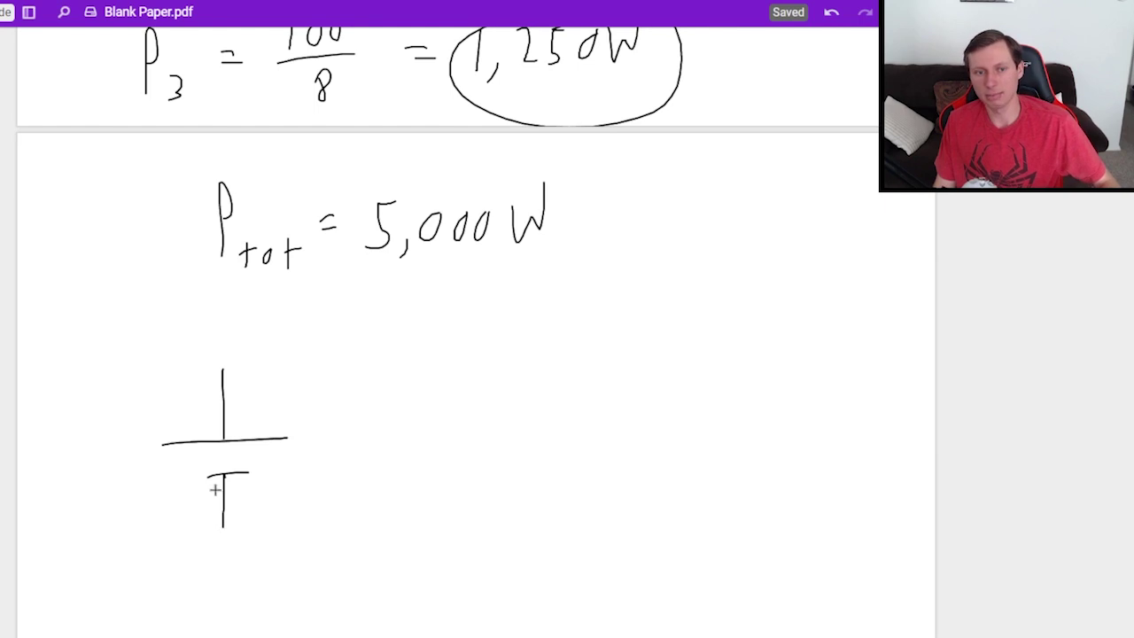
drag(50, 447, 51, 491)
mouse_move(82, 448)
mouse_down()
mouse_move(69, 464)
mouse_move(82, 449)
mouse_up()
drag(106, 449, 144, 434)
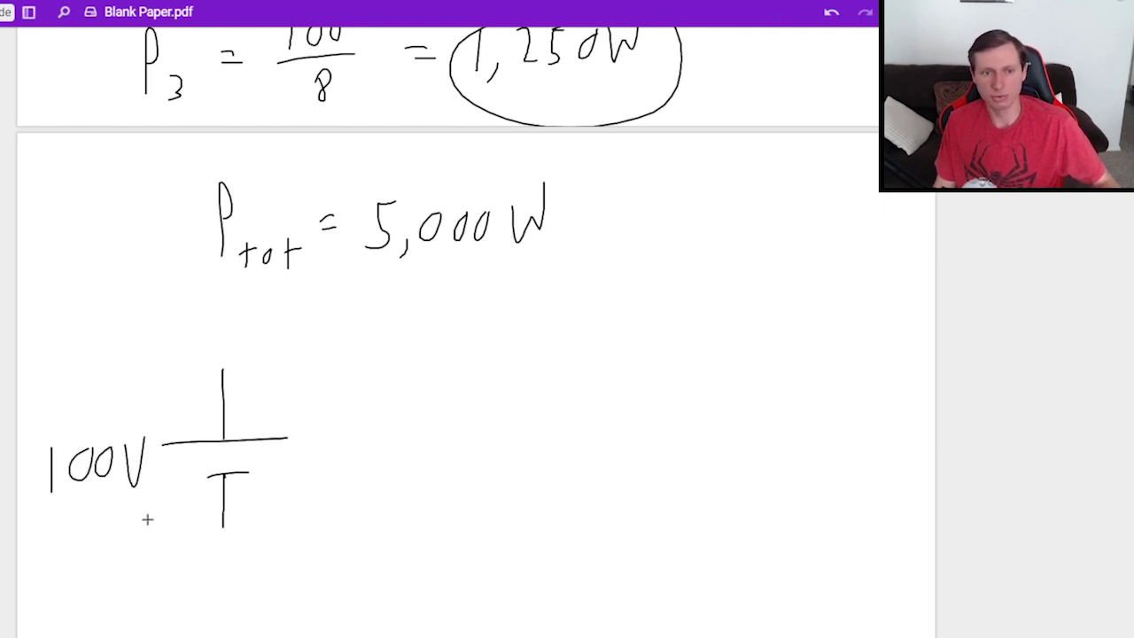
mouse_move(315, 498)
mouse_down()
mouse_move(314, 373)
mouse_move(339, 427)
mouse_up()
drag(383, 396, 381, 398)
mouse_move(396, 427)
mouse_down()
mouse_move(409, 390)
mouse_move(415, 434)
mouse_up()
drag(400, 413, 414, 410)
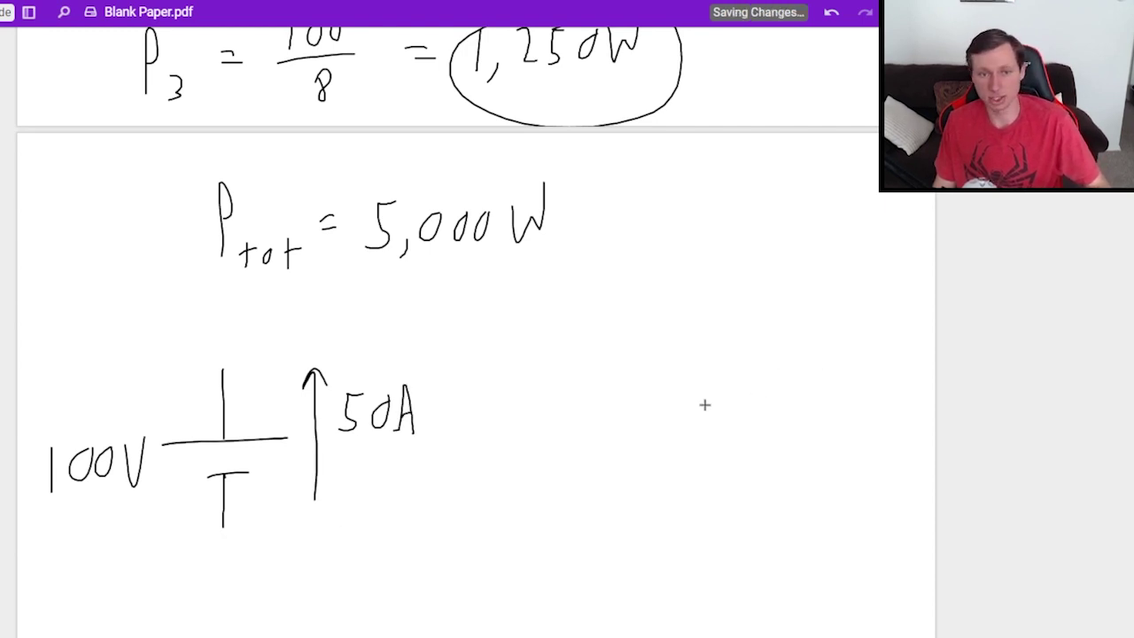
- Beside the battery, write Ptot = 100(50) = 5,000W and circle it
mouse_move(559, 475)
mouse_down()
mouse_move(559, 456)
mouse_move(580, 505)
mouse_up()
drag(577, 498, 629, 493)
drag(649, 458, 664, 459)
drag(647, 467, 714, 446)
drag(742, 444, 763, 489)
drag(797, 440, 774, 478)
drag(817, 443, 829, 487)
drag(601, 581, 624, 580)
drag(601, 590, 655, 602)
drag(687, 590, 681, 605)
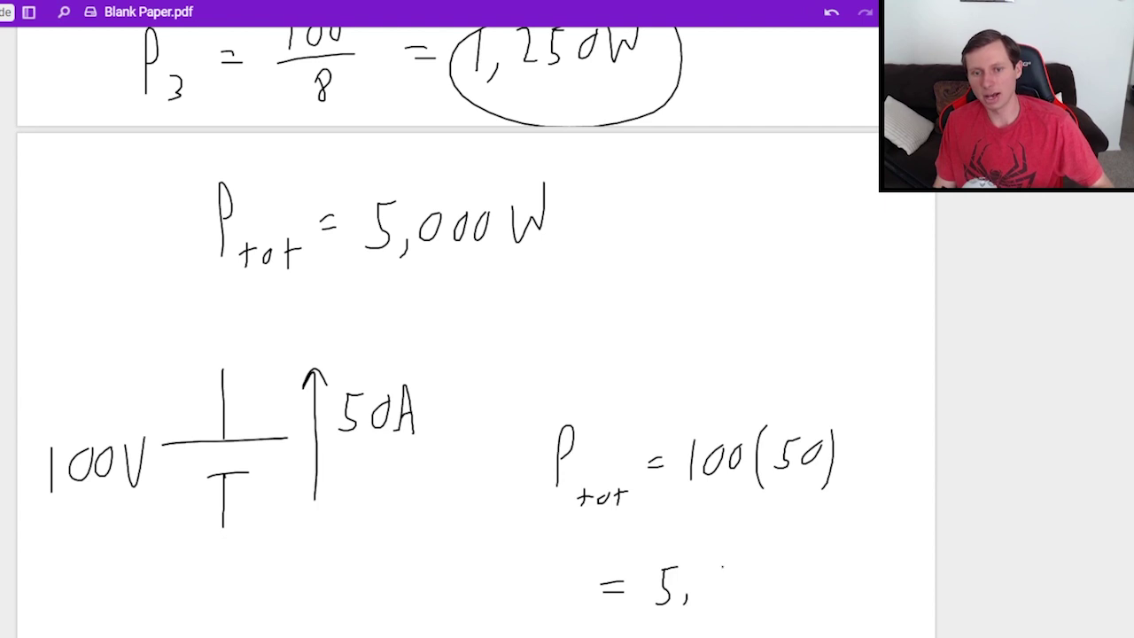
drag(714, 569, 712, 570)
drag(737, 567, 803, 564)
drag(864, 541, 874, 523)
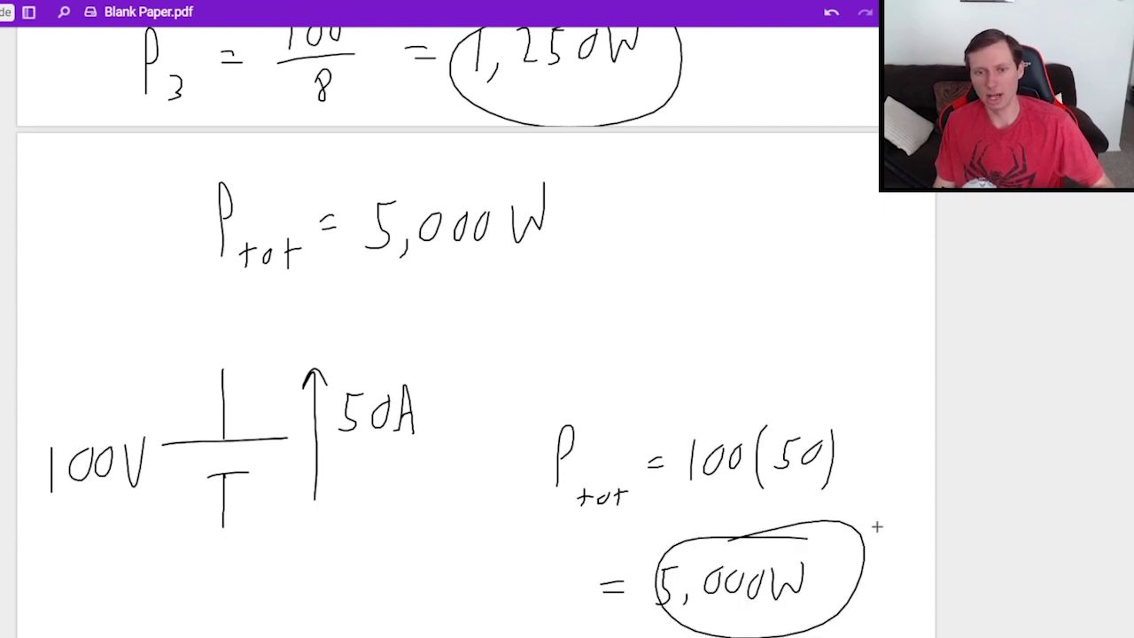
scroll(992, 470, down, 3)
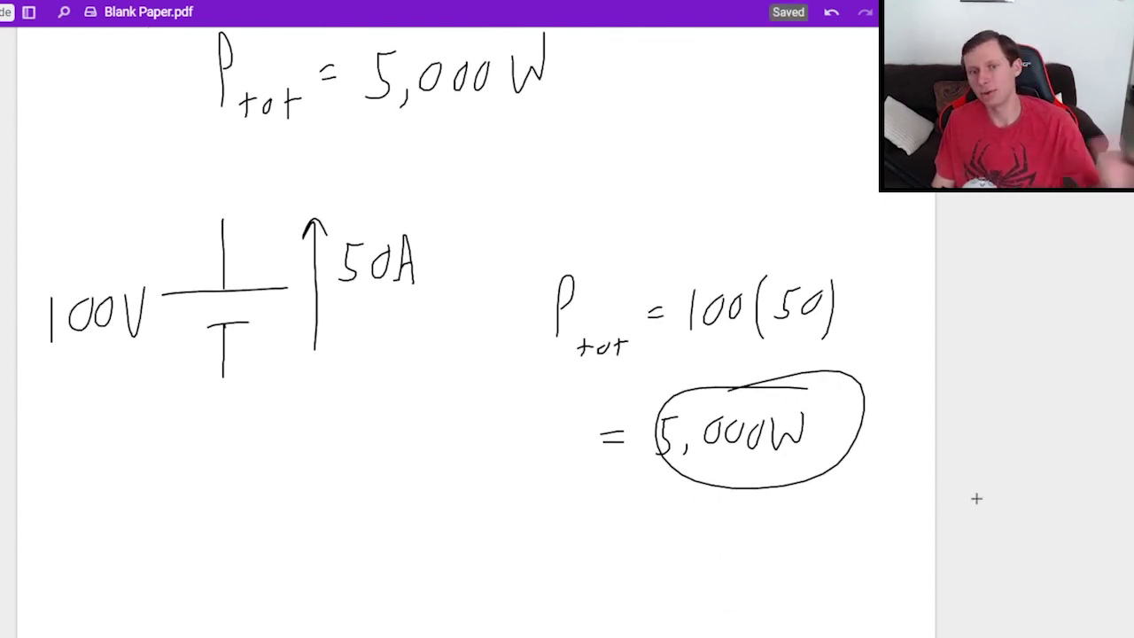
- Scroll up from the total power check toward the circuit diagram at the top
scroll(977, 499, up, 20)
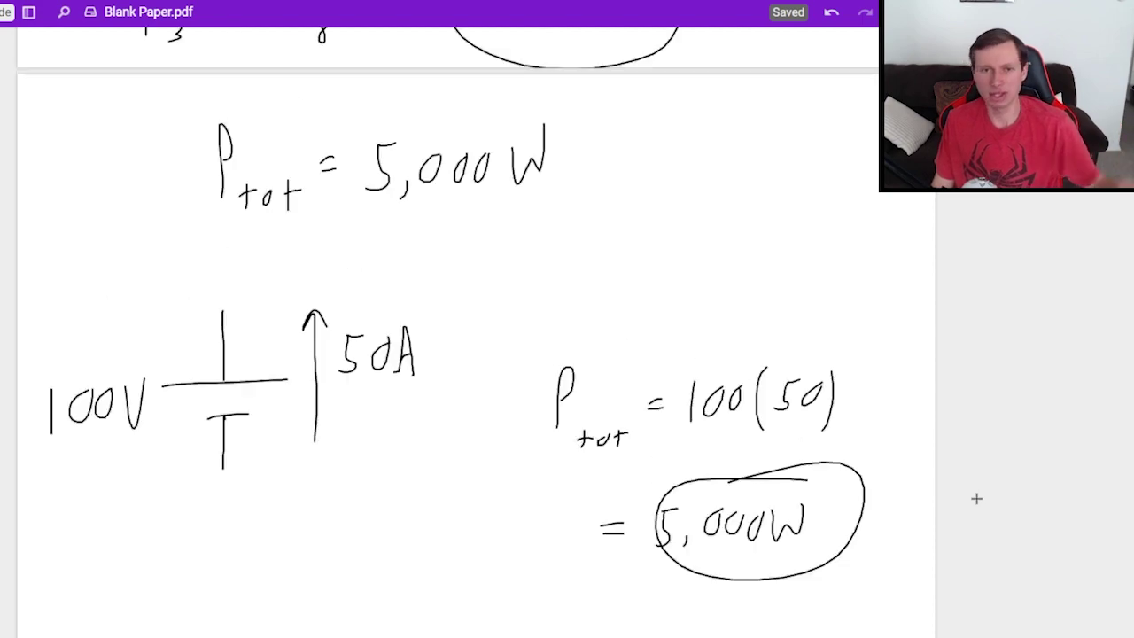